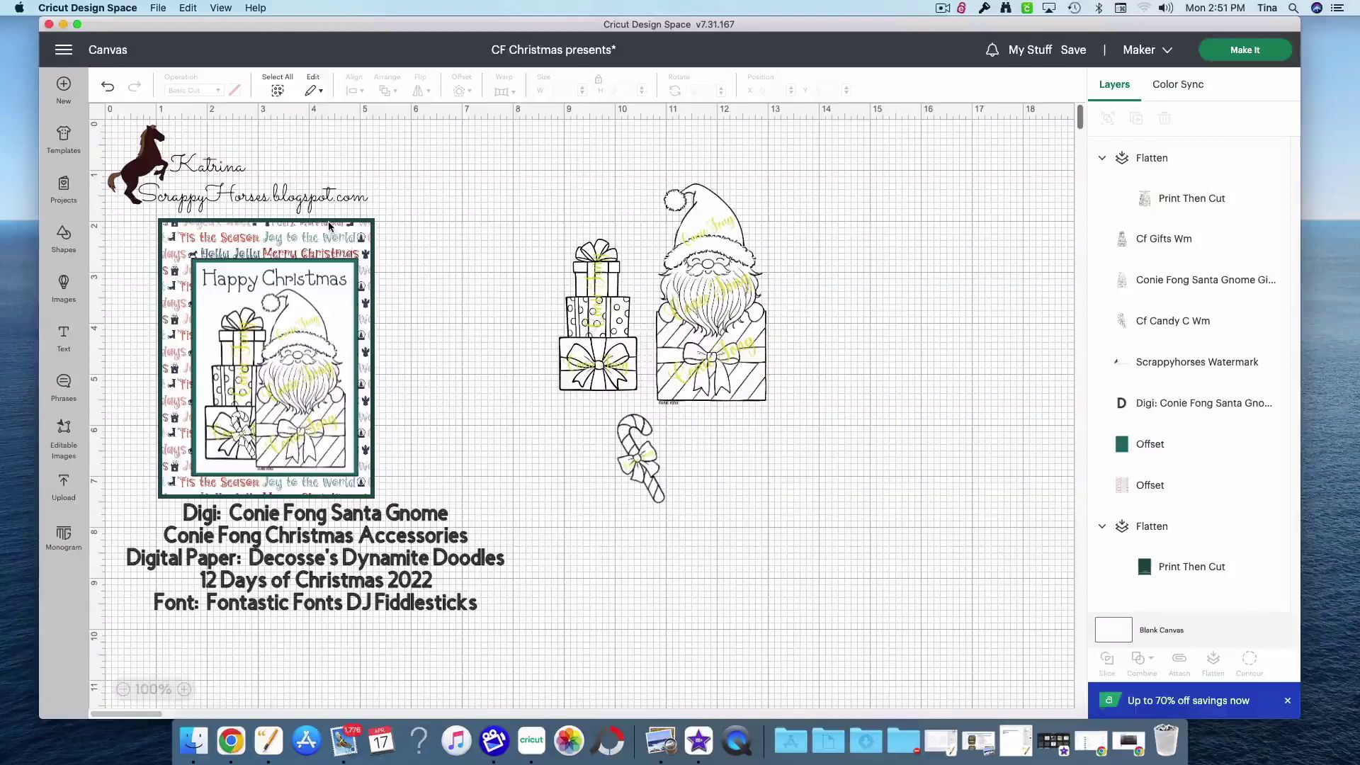
# Move the dark green card blank off the sample card to the empty canvas area below the Santa gnome image
pyautogui.moveTo(328, 225); pyautogui.dragTo(872, 422)
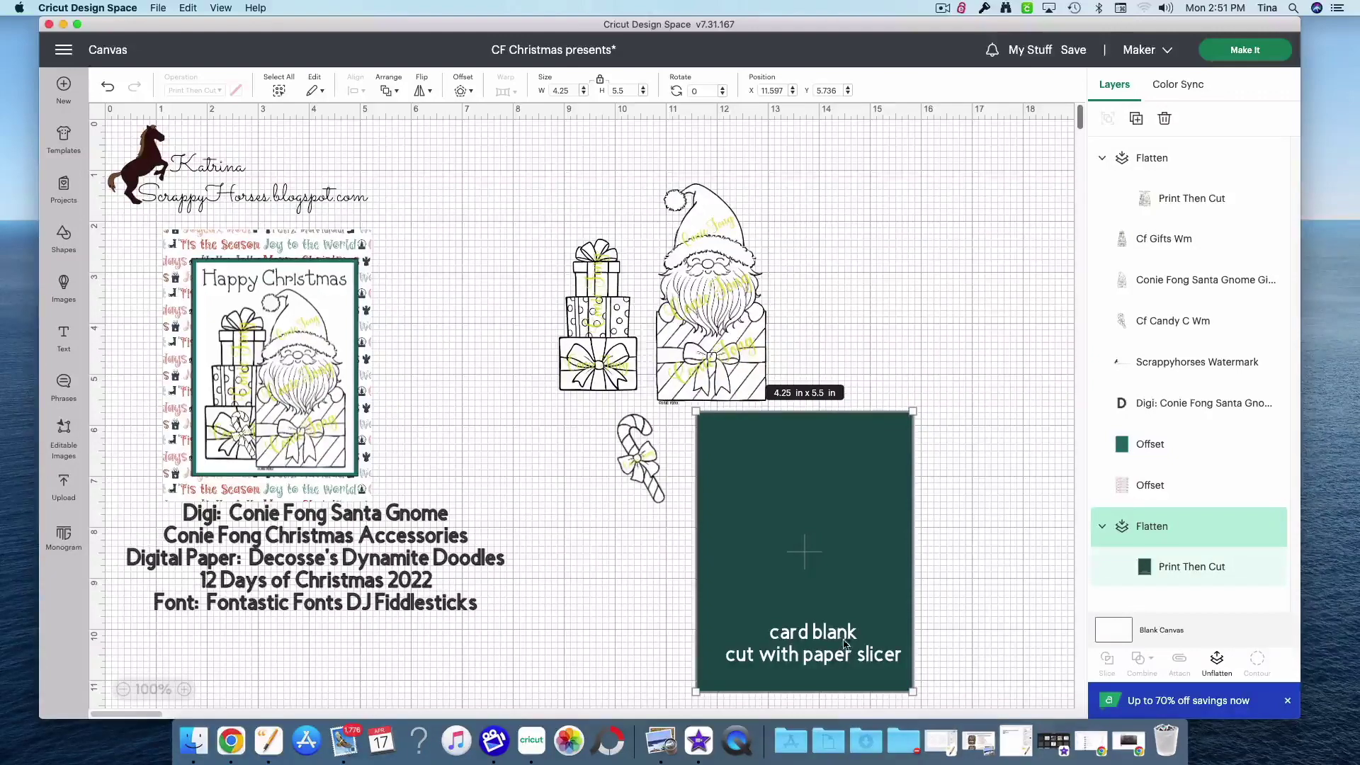
pyautogui.click(785, 571)
pyautogui.moveTo(785, 571)
pyautogui.mouseDown()
pyautogui.moveTo(871, 553)
pyautogui.moveTo(899, 638)
pyautogui.moveTo(782, 573)
pyautogui.mouseUp()
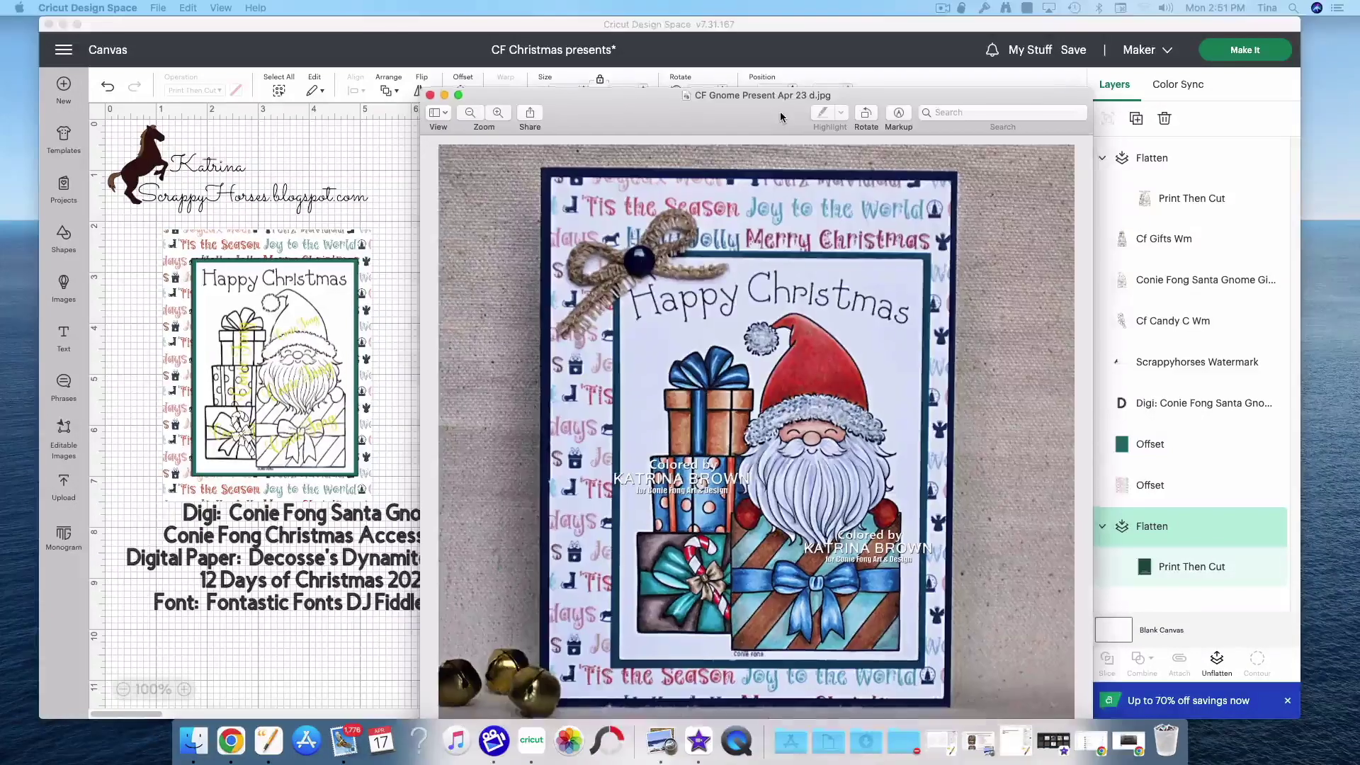
# View the photo of the finished Christmas gnome card in Preview and close it
pyautogui.moveTo(780, 112); pyautogui.dragTo(799, 82)
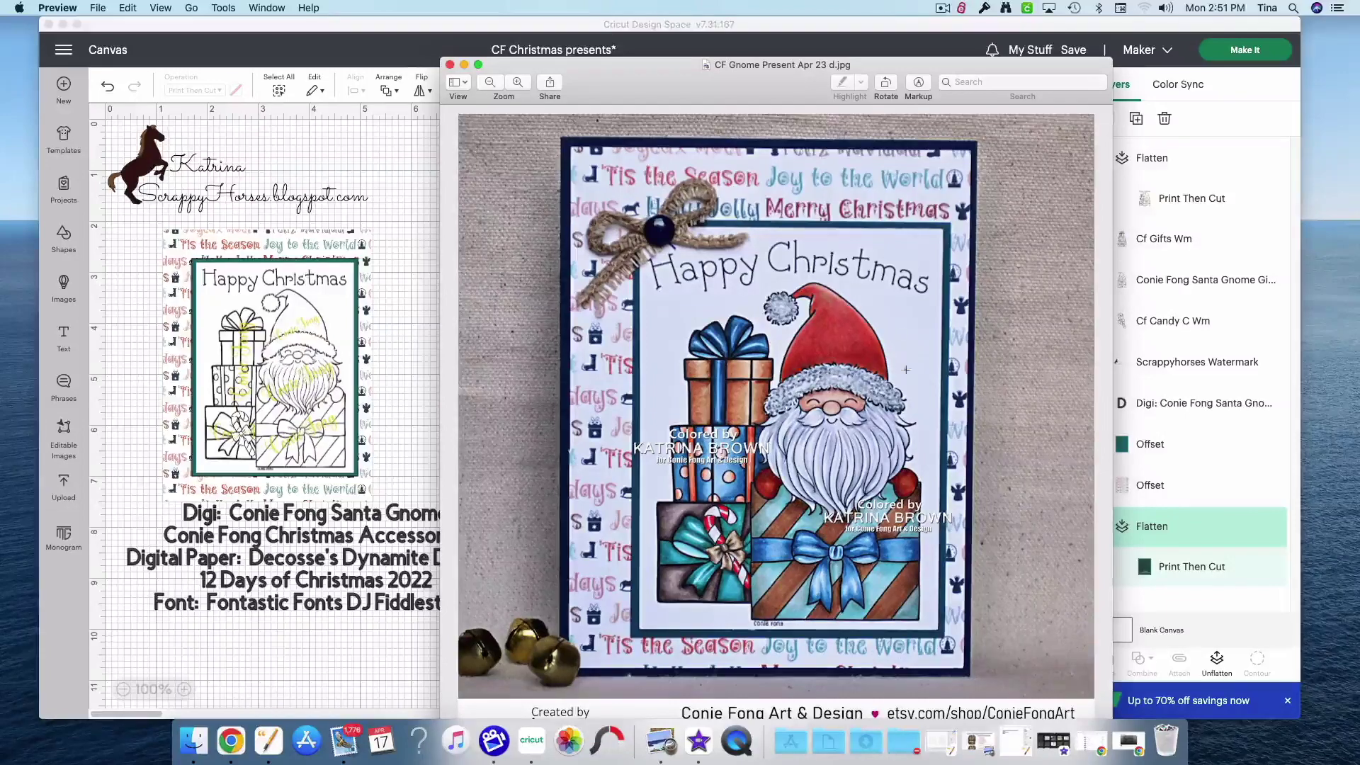
pyautogui.press('super+w')
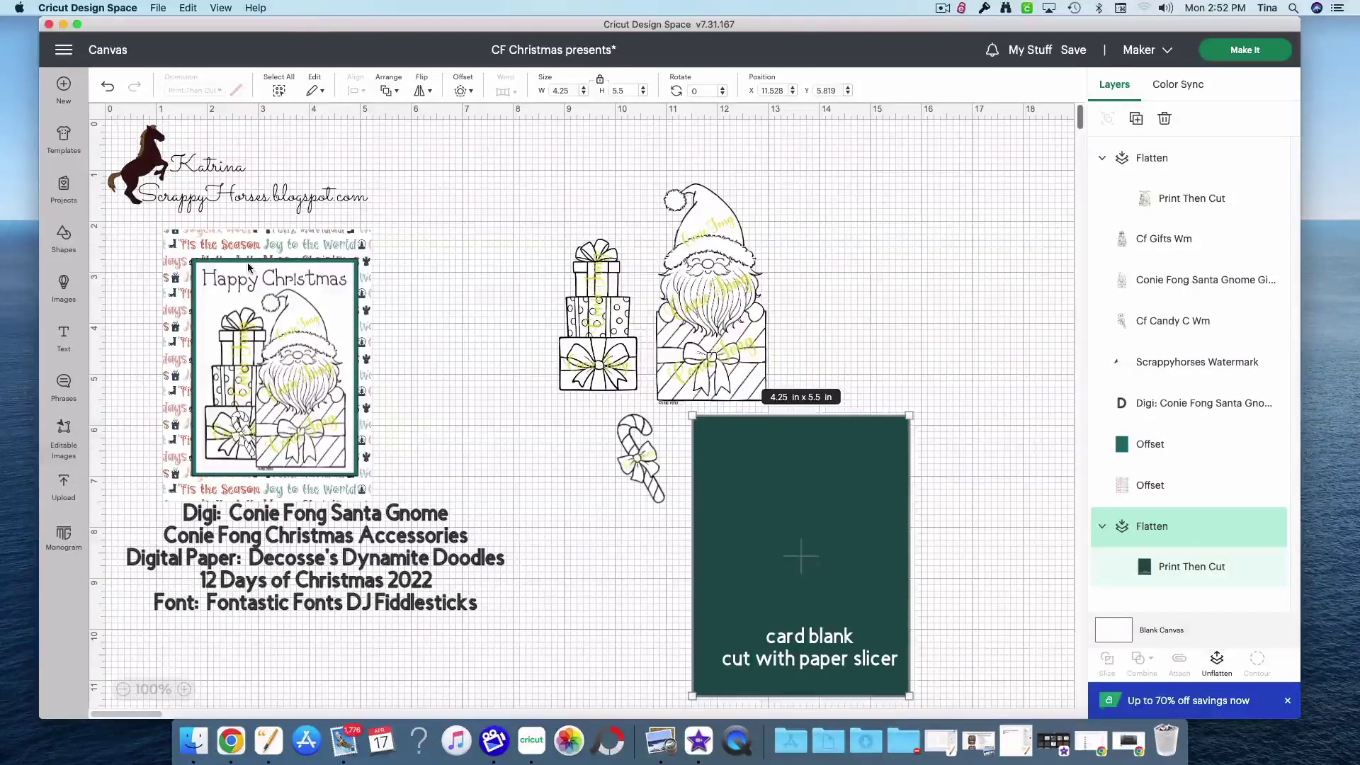
# Stack the teal offset panel on the card blank and move both together to the far side of the canvas
pyautogui.click(245, 260)
pyautogui.moveTo(245, 261); pyautogui.dragTo(795, 449)
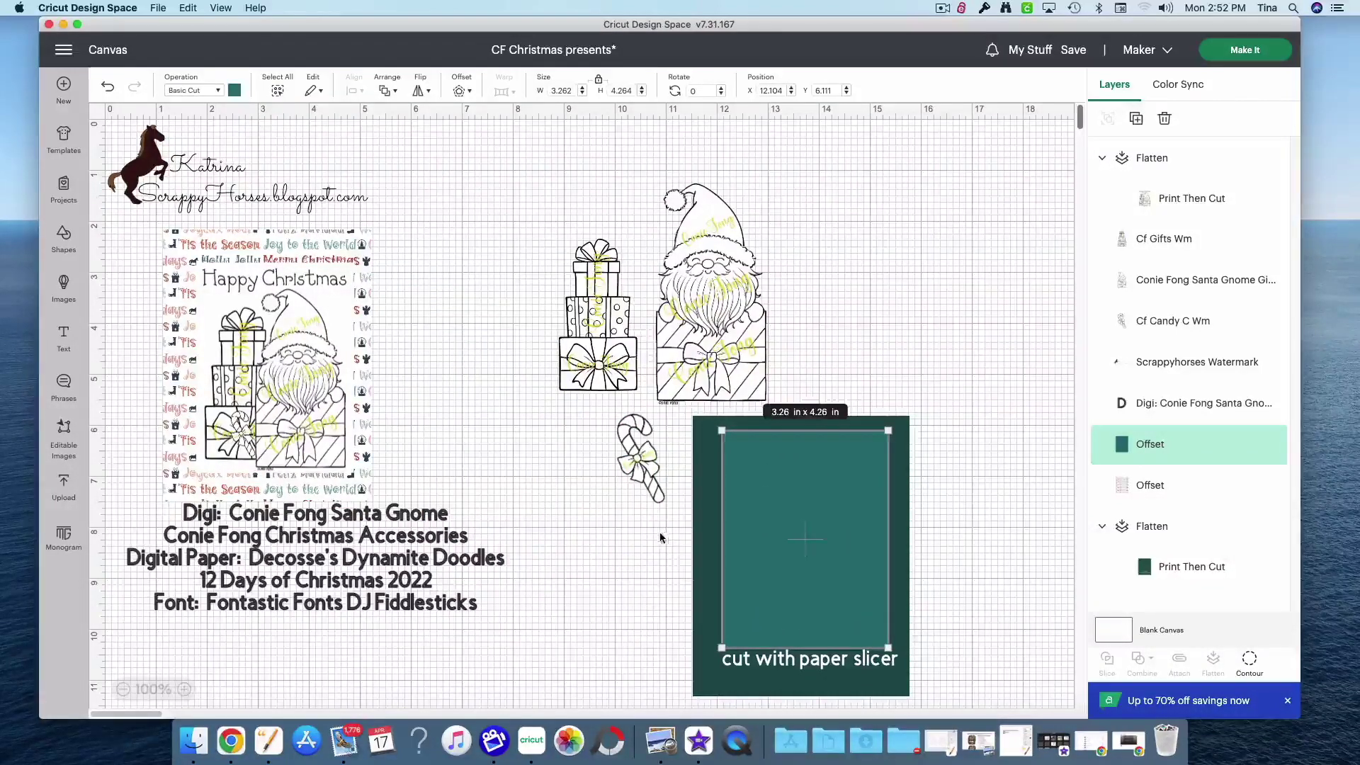
pyautogui.click(658, 551)
pyautogui.click(829, 586)
pyautogui.moveTo(829, 587); pyautogui.dragTo(1043, 605)
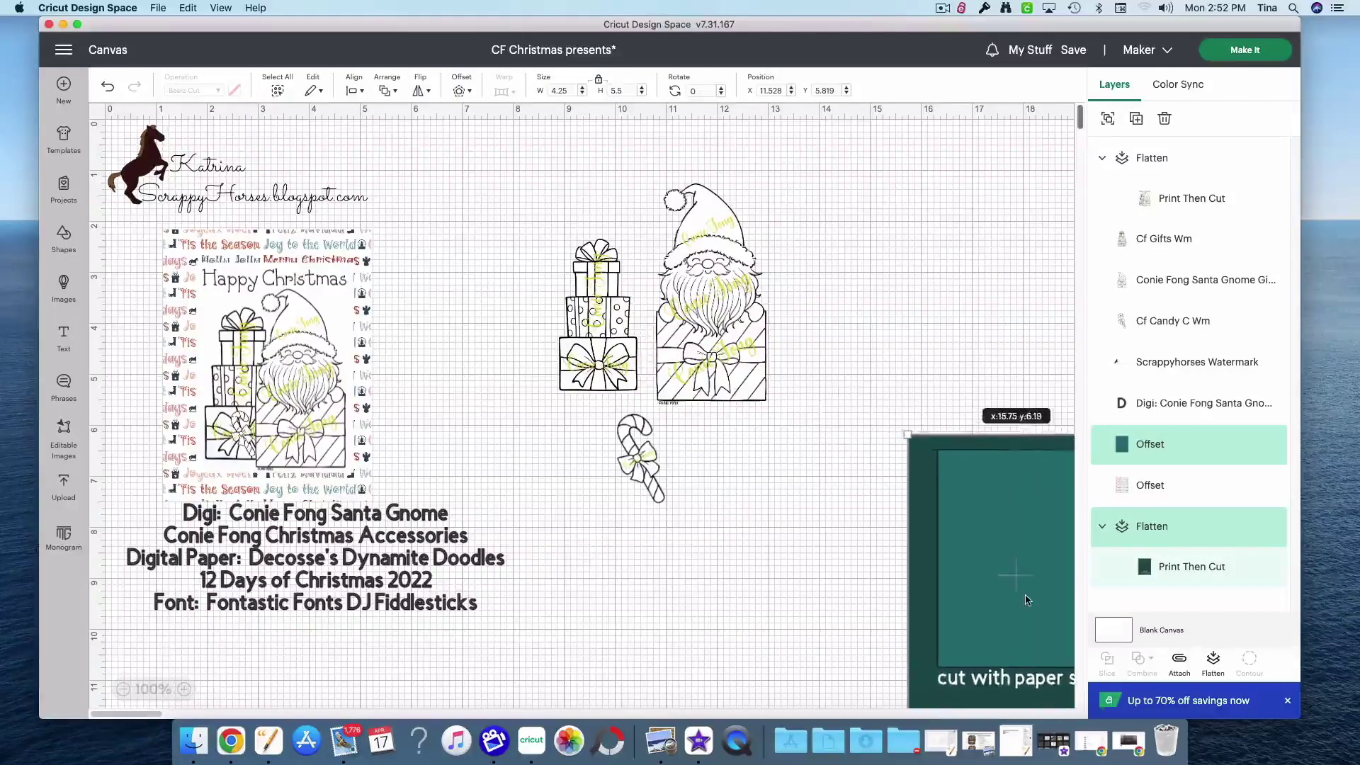
# Move the greetings-patterned panel below the loose images and shift the candy cane beside the stacked gifts
pyautogui.click(341, 265)
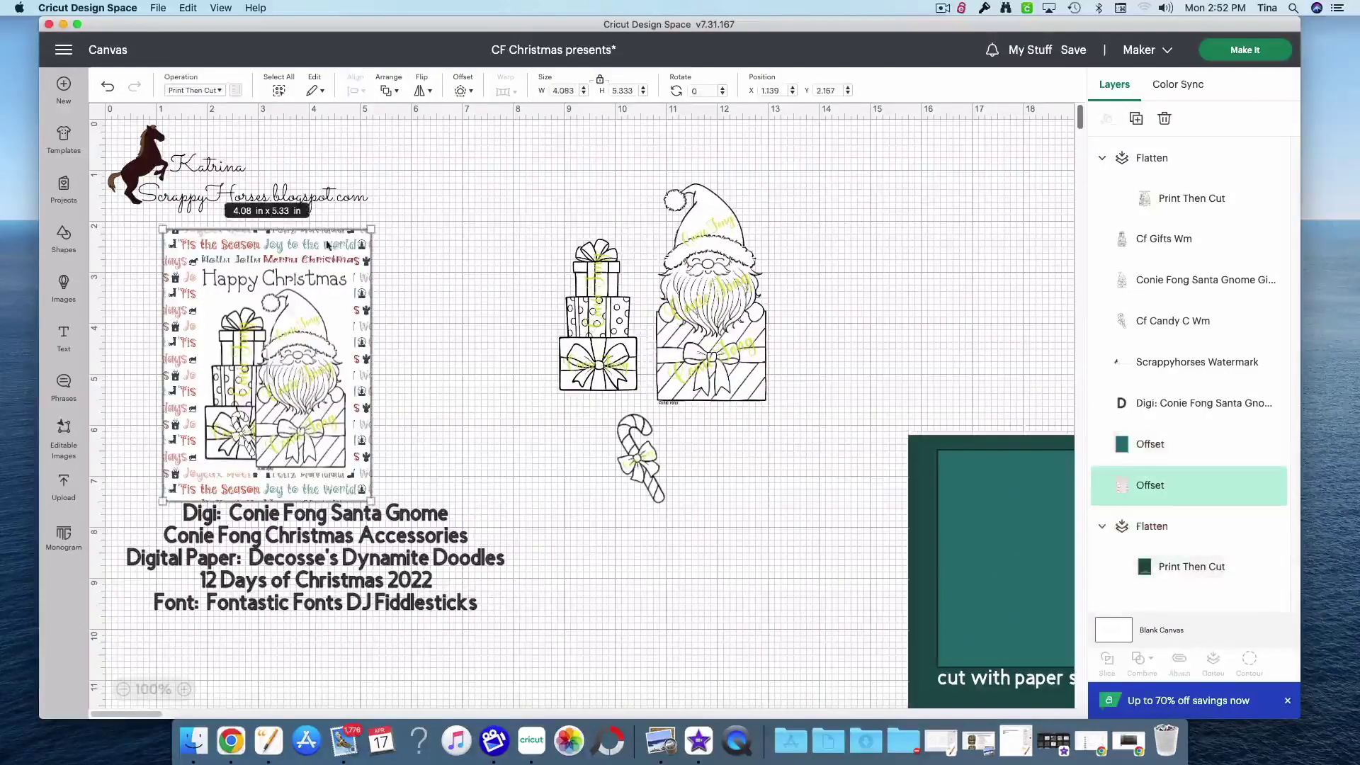
pyautogui.moveTo(333, 240); pyautogui.dragTo(774, 495)
pyautogui.moveTo(635, 448); pyautogui.dragTo(500, 288)
pyautogui.moveTo(717, 681); pyautogui.dragTo(669, 631)
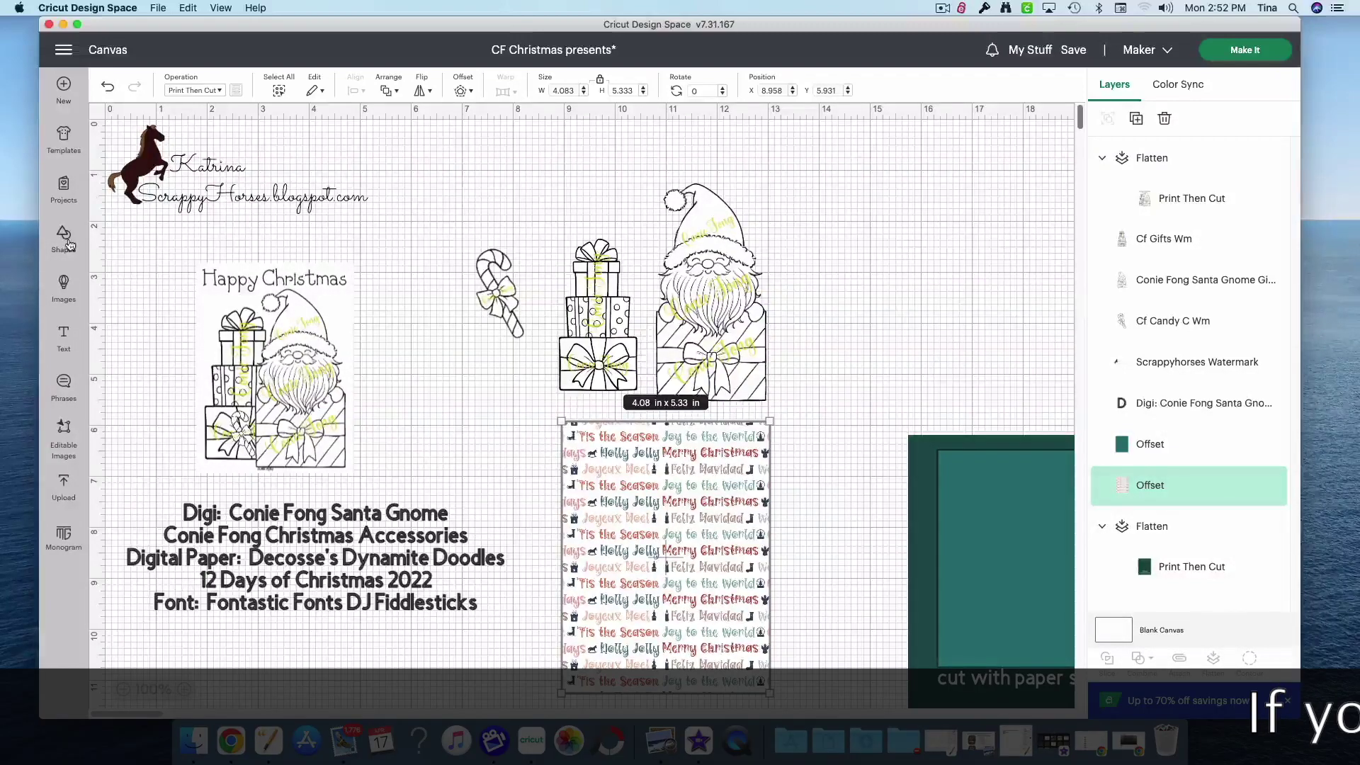
# Add a square and resize it to about 4.13 x 5.33 in so it covers the patterned panel
pyautogui.click(69, 245)
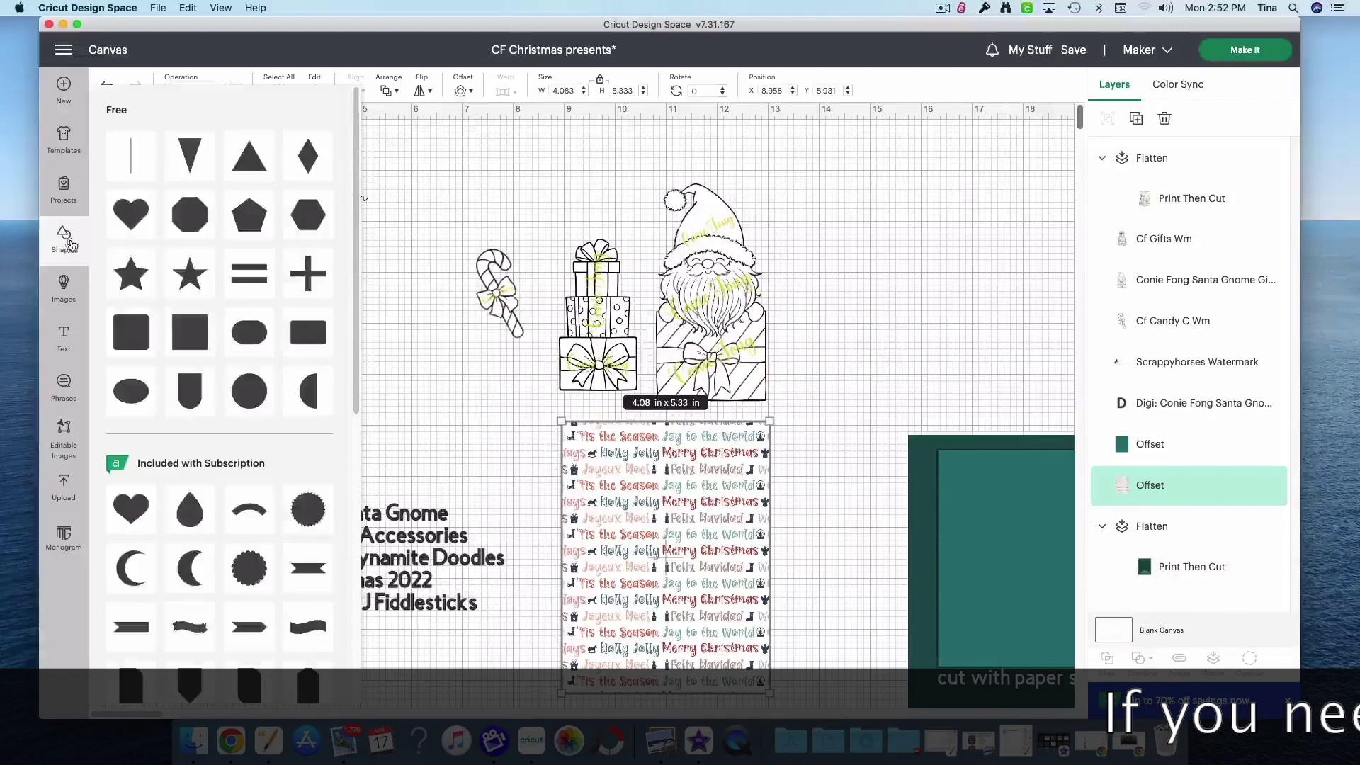
pyautogui.click(190, 332)
pyautogui.moveTo(192, 185); pyautogui.dragTo(769, 482)
pyautogui.moveTo(687, 524); pyautogui.dragTo(700, 694)
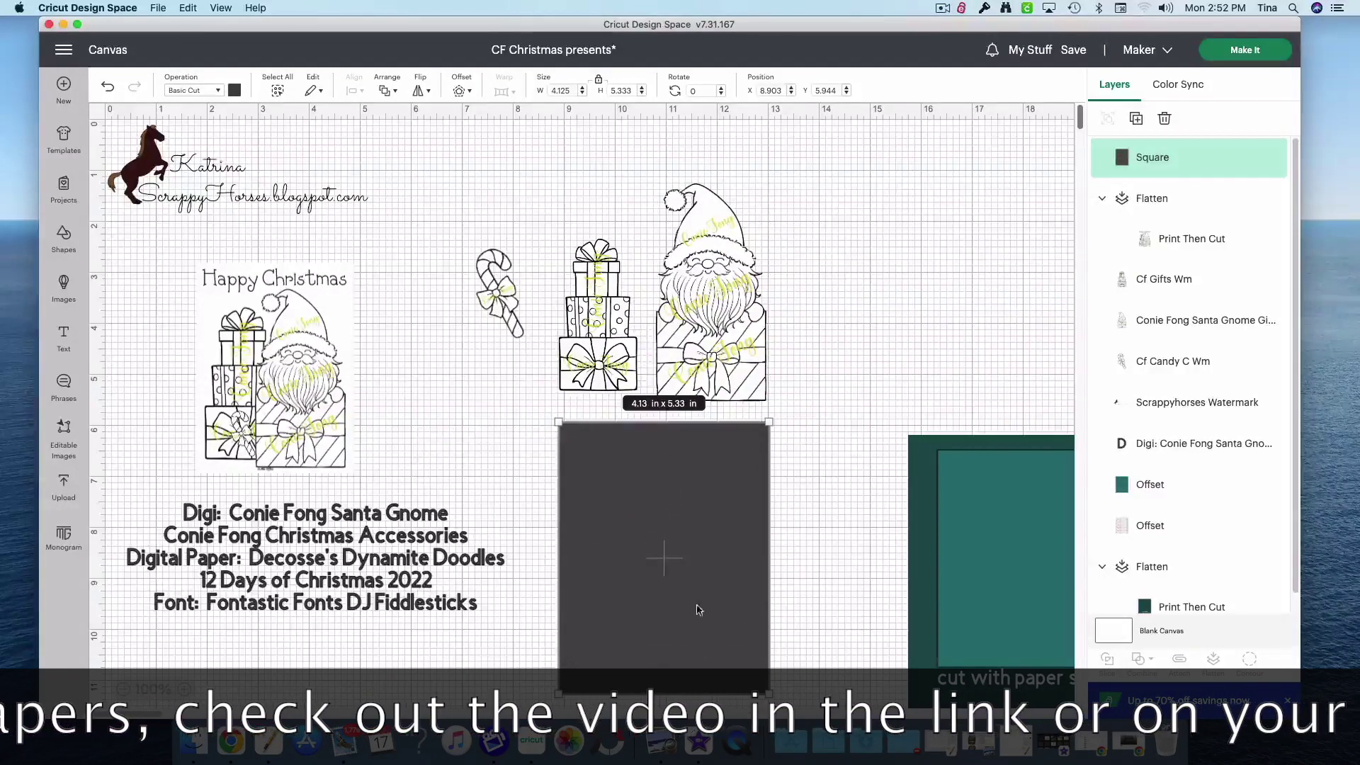
# Set the new square to Print Then Cut and fill it with the Christmas greetings pattern
pyautogui.click(189, 92)
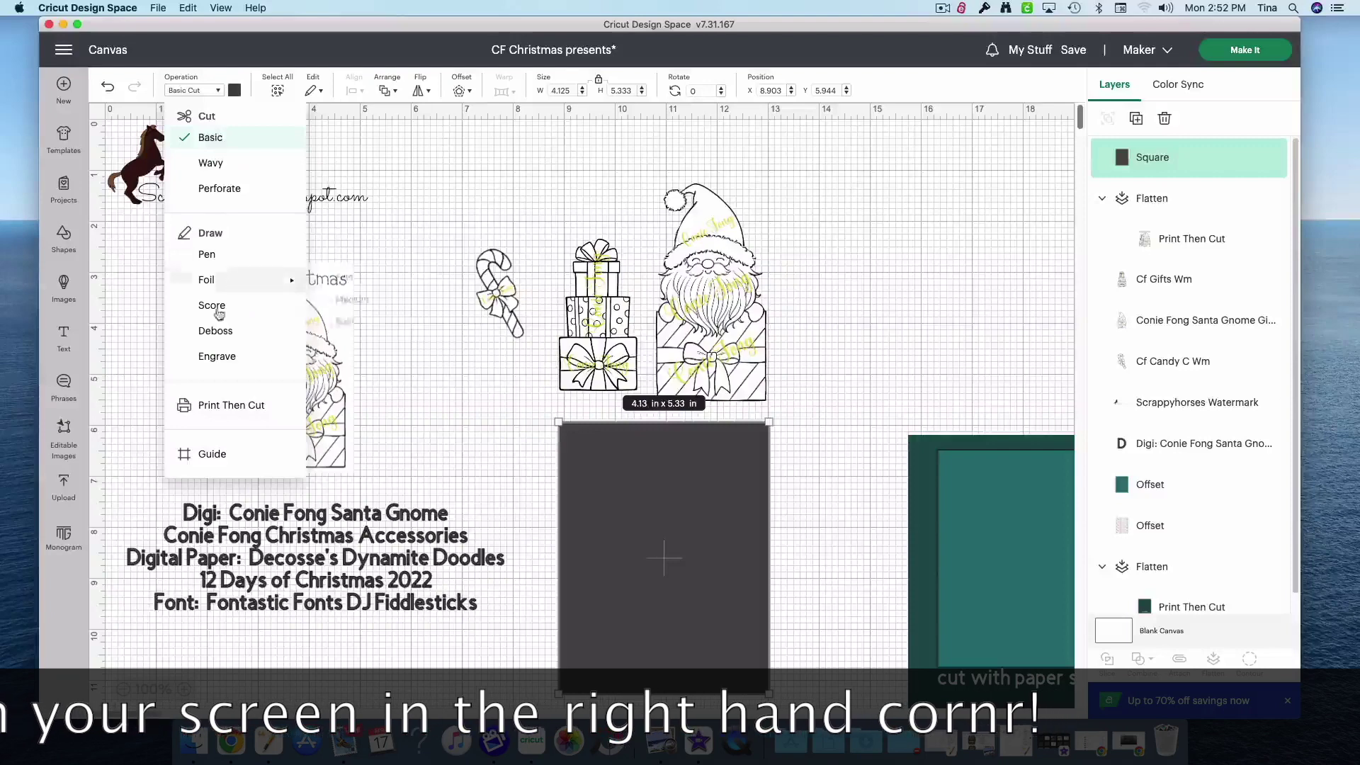
pyautogui.click(225, 405)
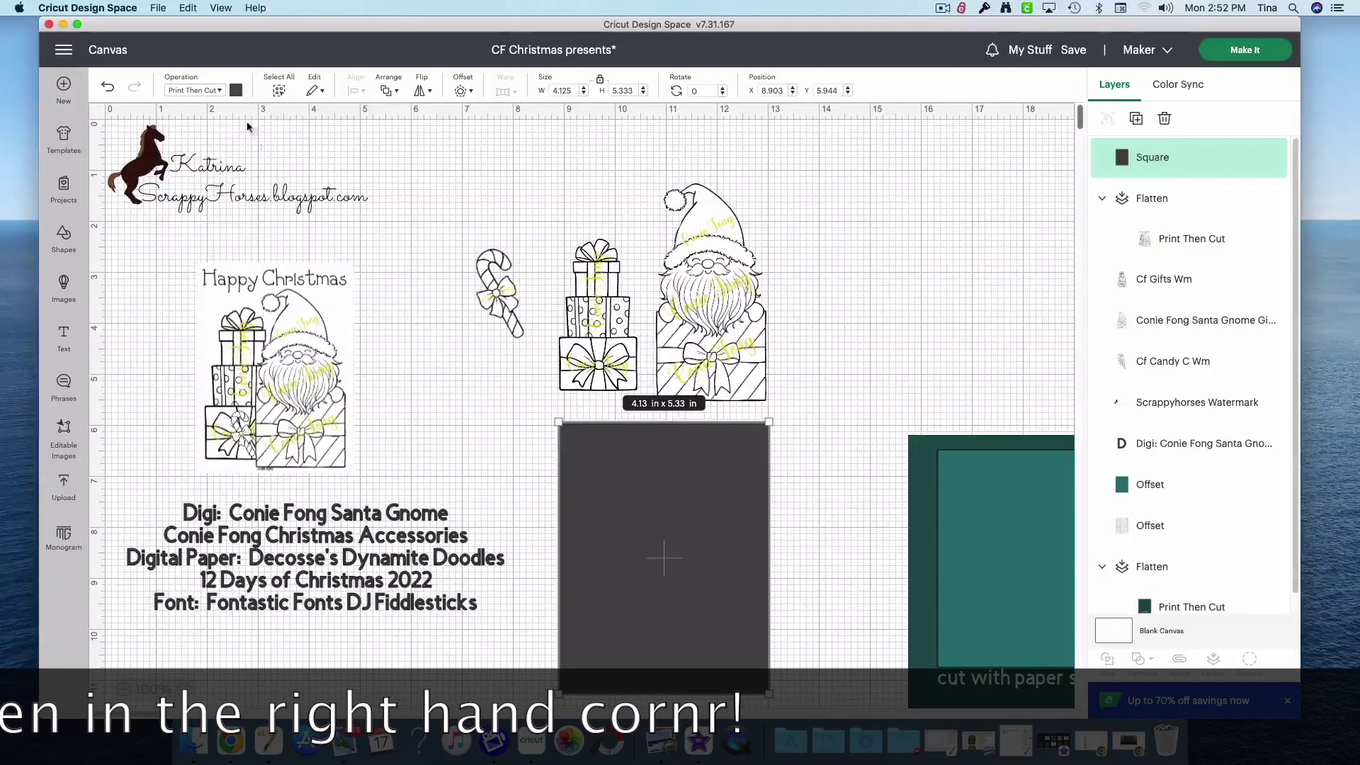
pyautogui.click(237, 91)
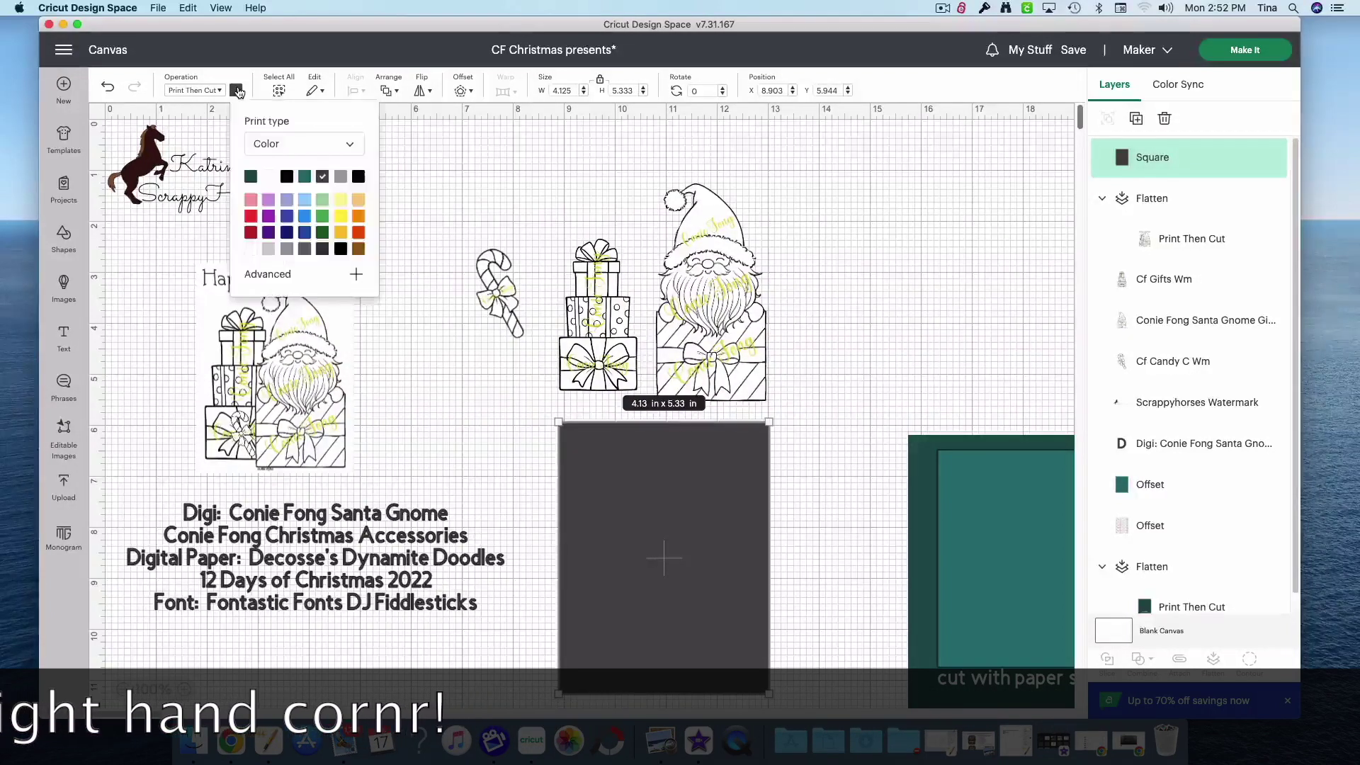
pyautogui.click(264, 145)
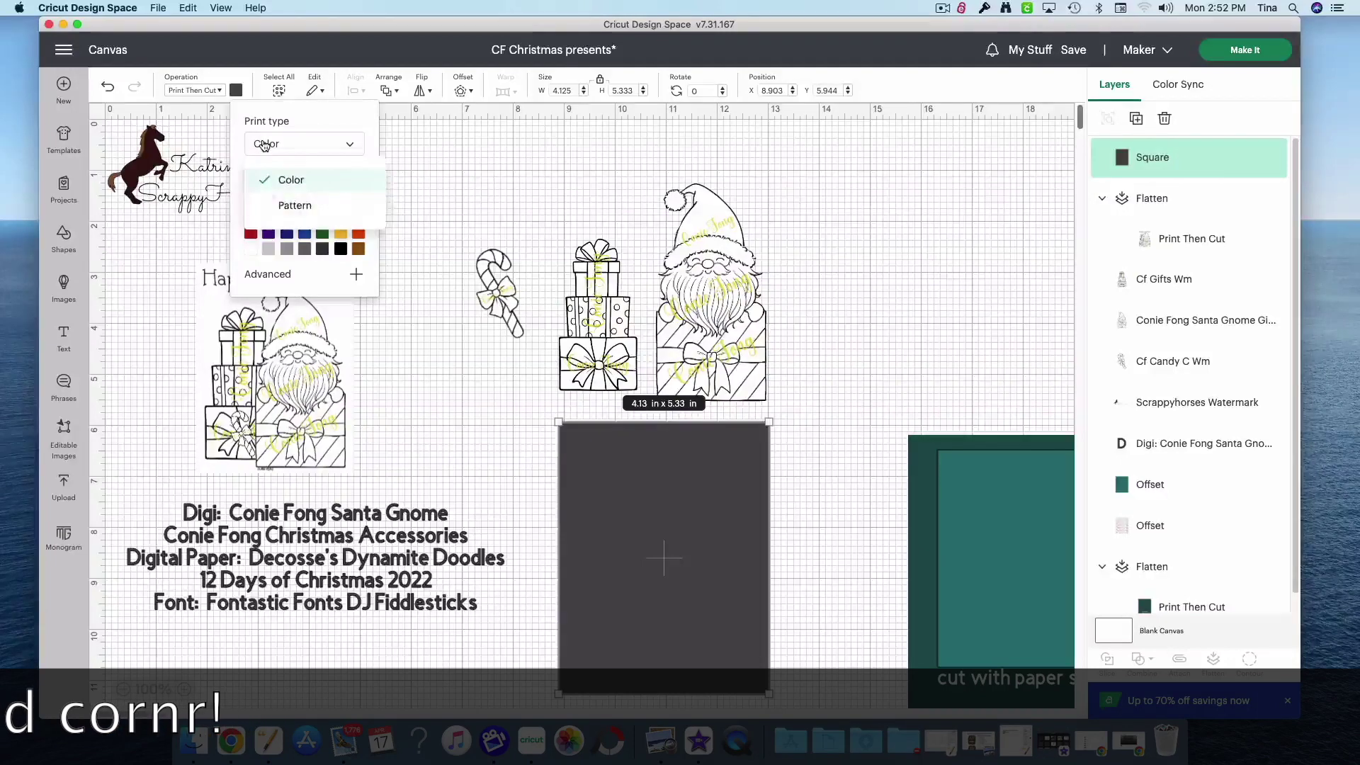
pyautogui.click(287, 206)
pyautogui.scroll(-4, 292, 216)
pyautogui.click(295, 224)
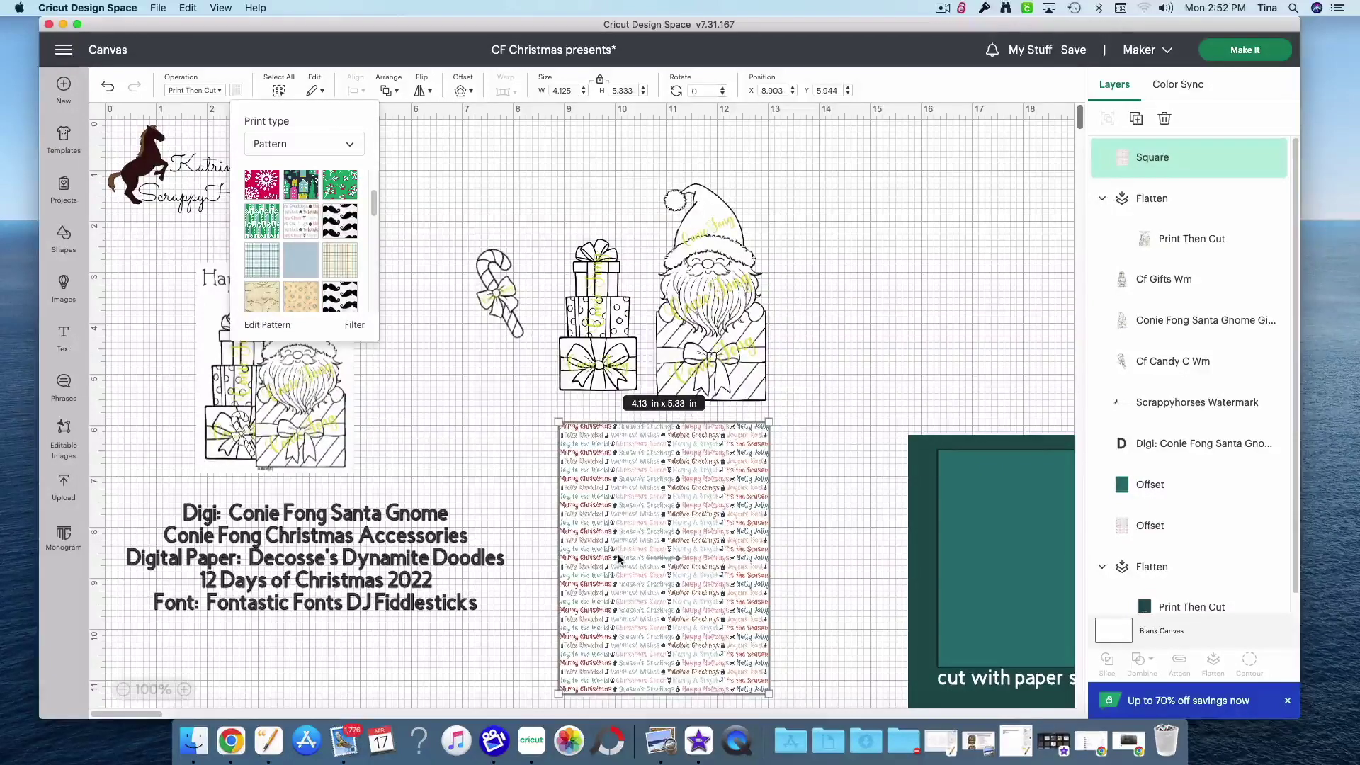
# Edit the square's pattern to a scale of 113, a horizontal offset of -1 and a vertical offset of 0
pyautogui.click(261, 324)
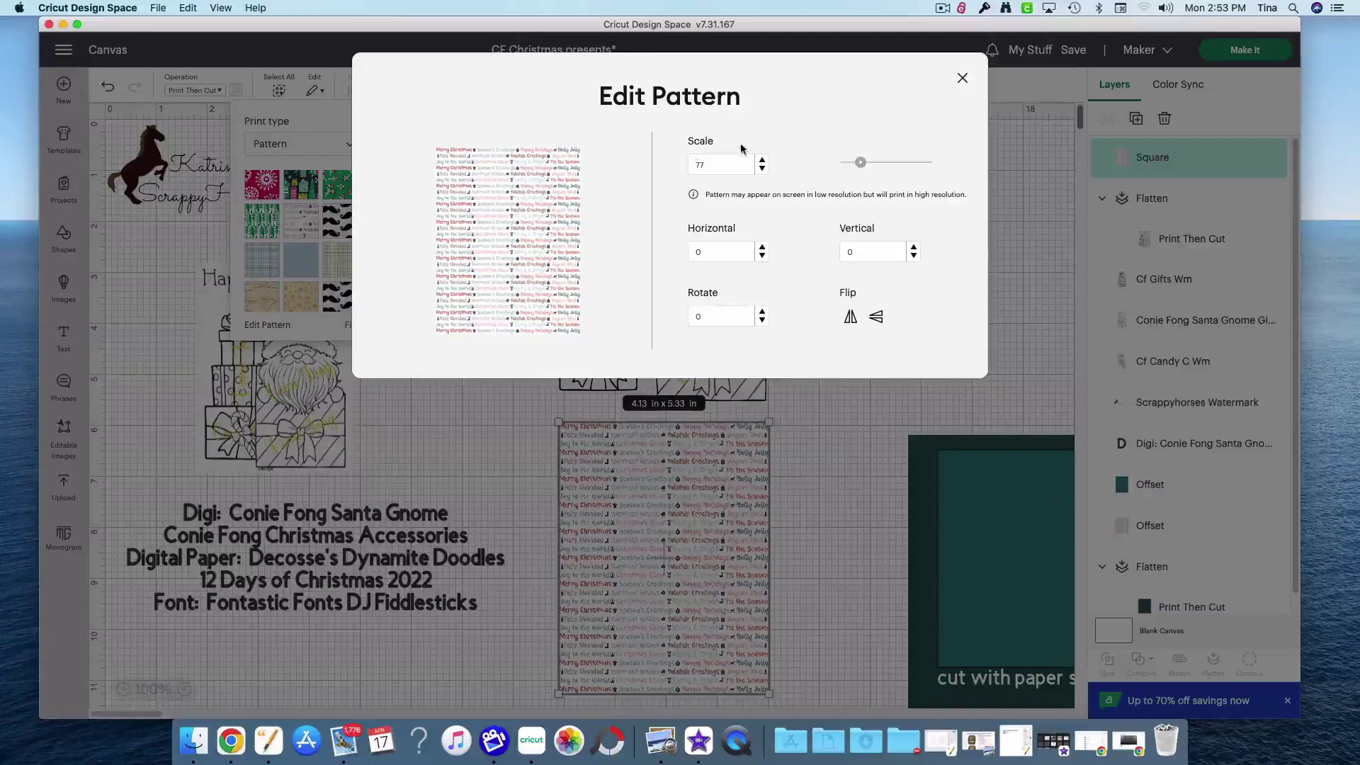
pyautogui.moveTo(860, 163)
pyautogui.mouseDown()
pyautogui.moveTo(897, 164)
pyautogui.moveTo(869, 176)
pyautogui.mouseUp()
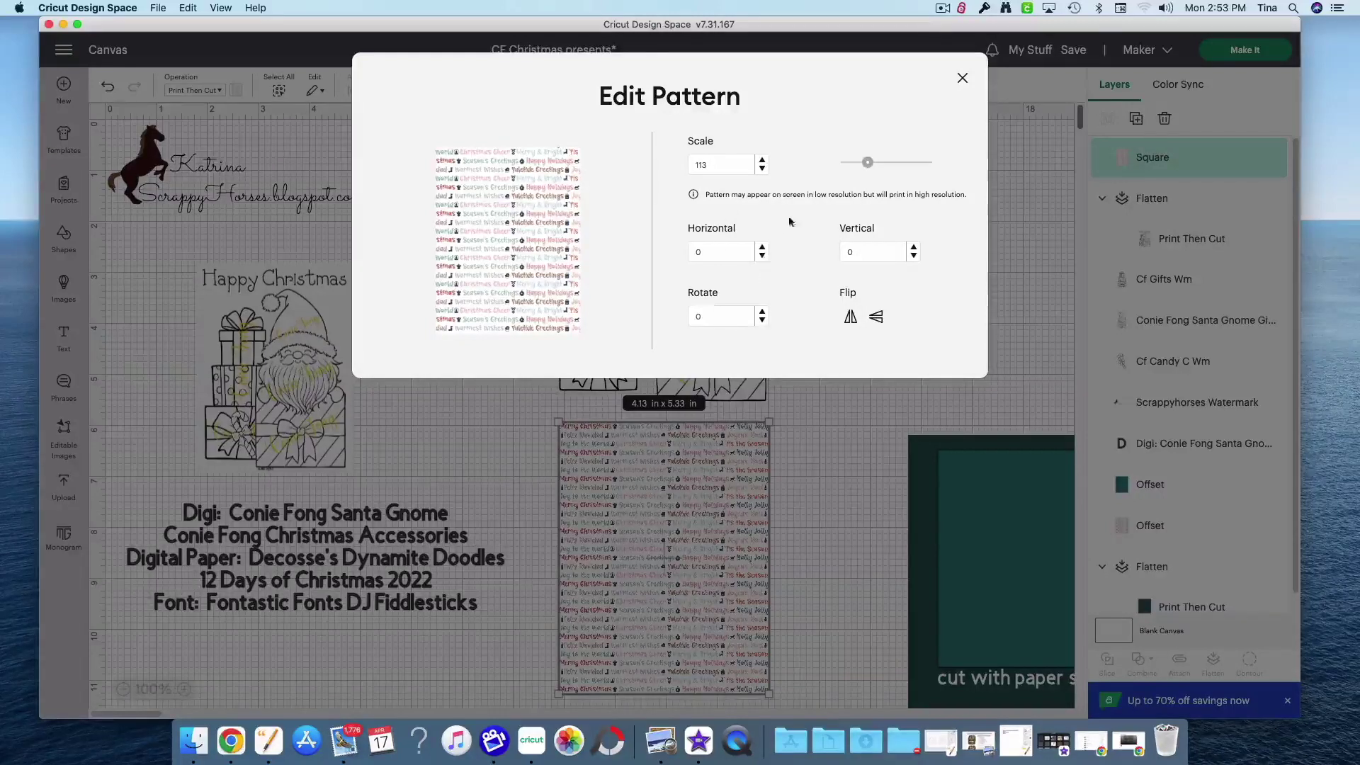
pyautogui.click(762, 248)
pyautogui.click(762, 248)
pyautogui.click(762, 248)
pyautogui.click(762, 248)
pyautogui.click(762, 248)
pyautogui.click(762, 247)
pyautogui.click(762, 248)
pyautogui.click(762, 248)
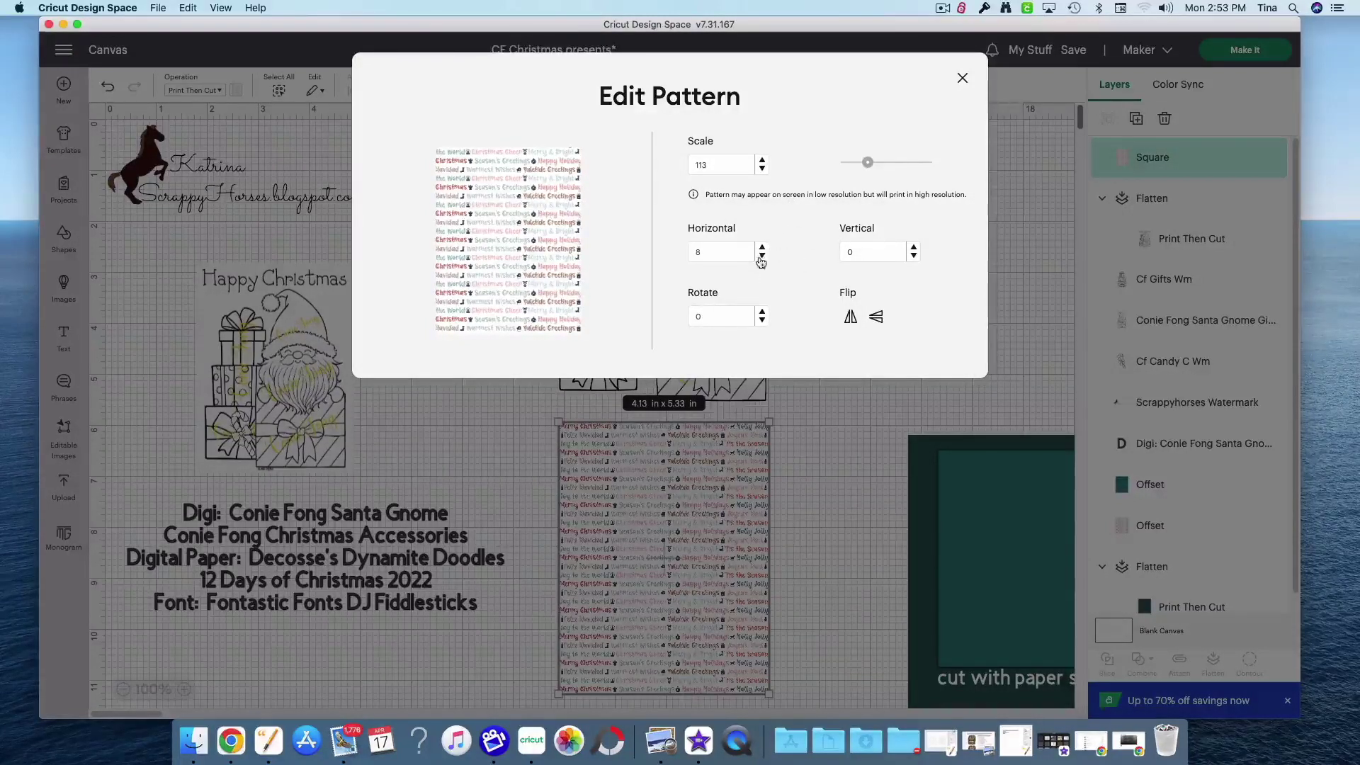
pyautogui.click(762, 257)
pyautogui.click(762, 257)
pyautogui.click(763, 256)
pyautogui.click(762, 257)
pyautogui.click(762, 256)
pyautogui.click(762, 256)
pyautogui.click(762, 257)
pyautogui.click(762, 256)
pyautogui.click(762, 257)
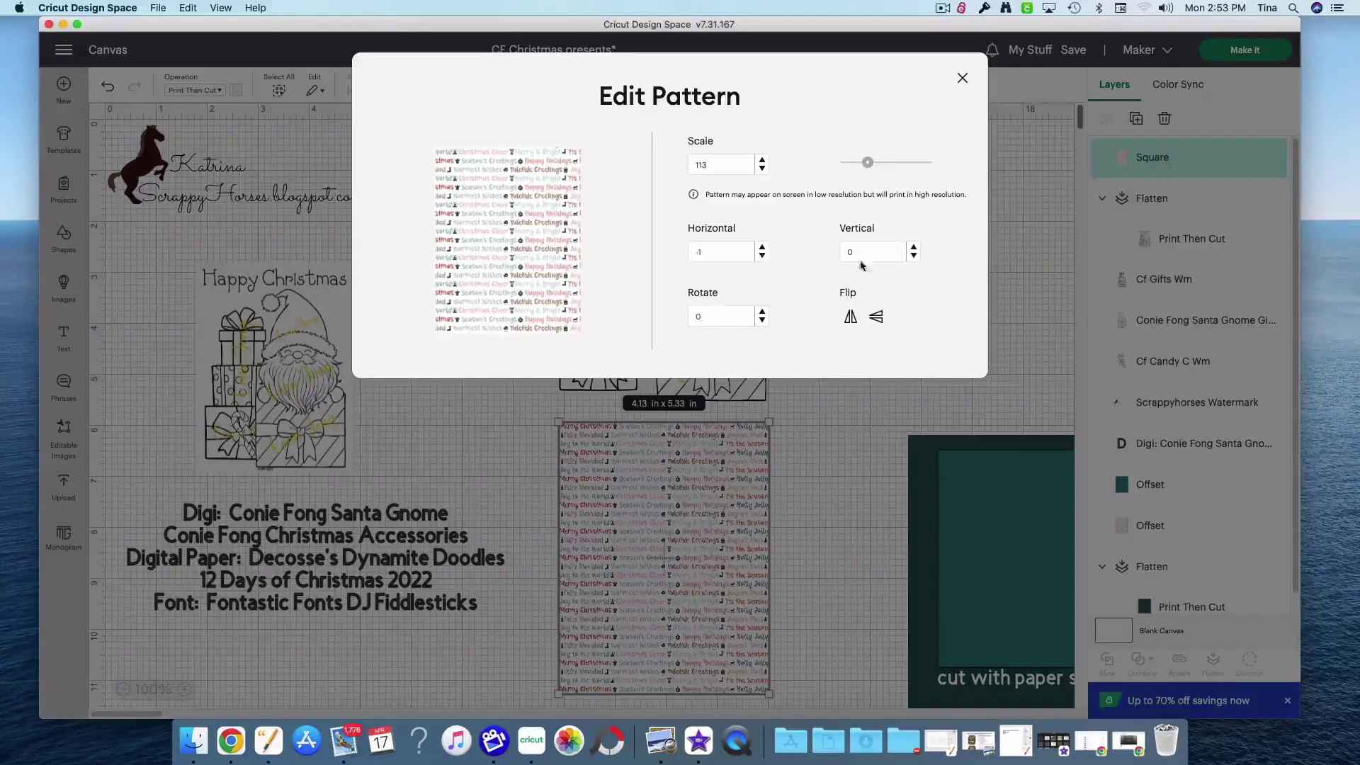
pyautogui.click(914, 248)
pyautogui.click(914, 248)
pyautogui.click(914, 257)
pyautogui.click(913, 257)
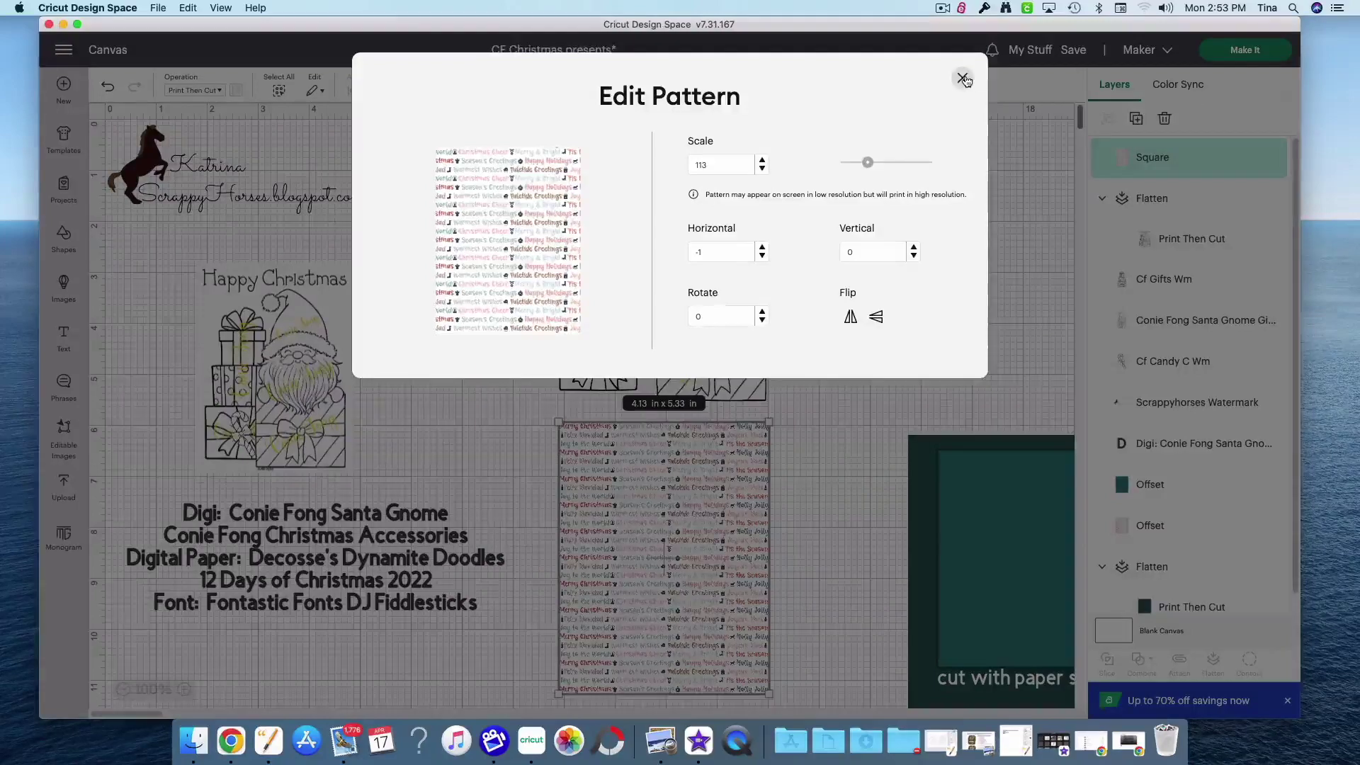
pyautogui.click(962, 78)
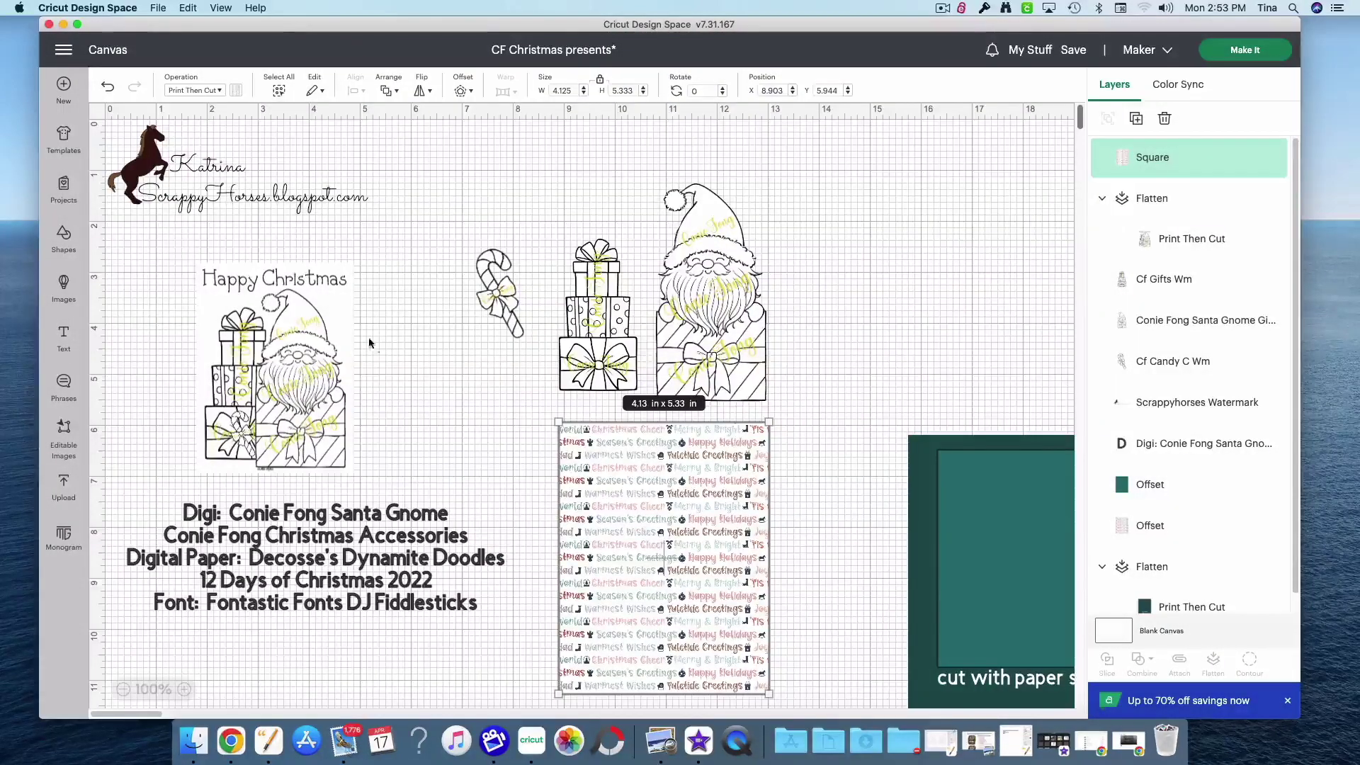
# Move the patterned panels onto the card blank and shift the flattened Happy Christmas panel slightly to the right
pyautogui.moveTo(609, 504); pyautogui.dragTo(1013, 569)
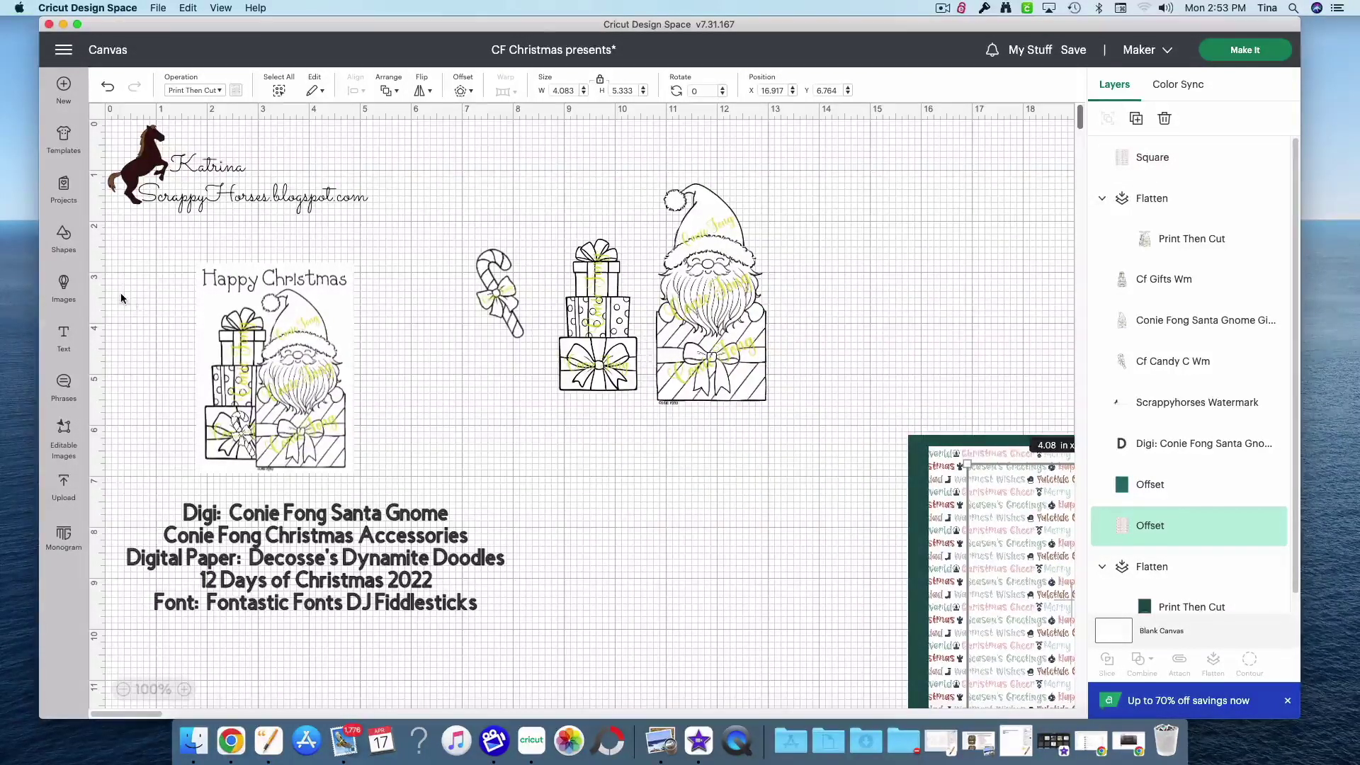
pyautogui.moveTo(321, 399); pyautogui.dragTo(366, 386)
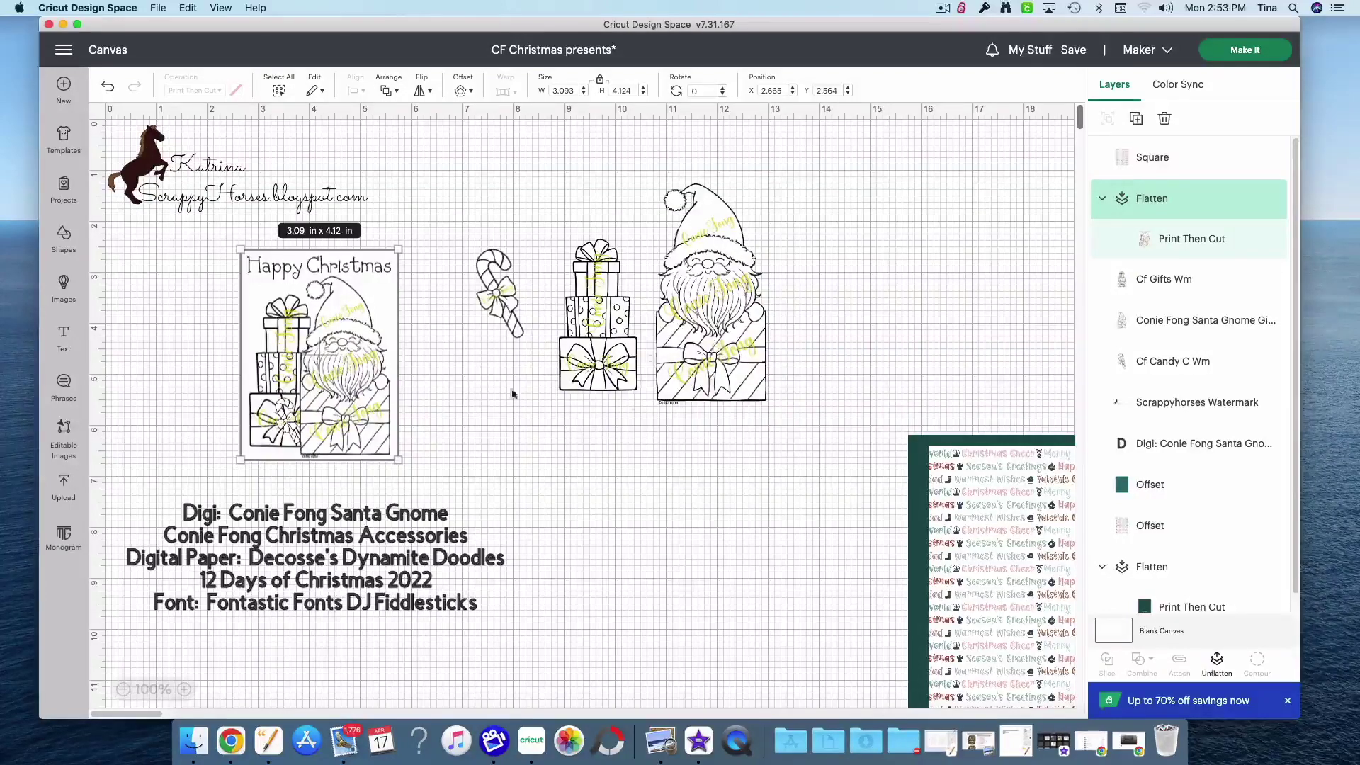
pyautogui.click(188, 313)
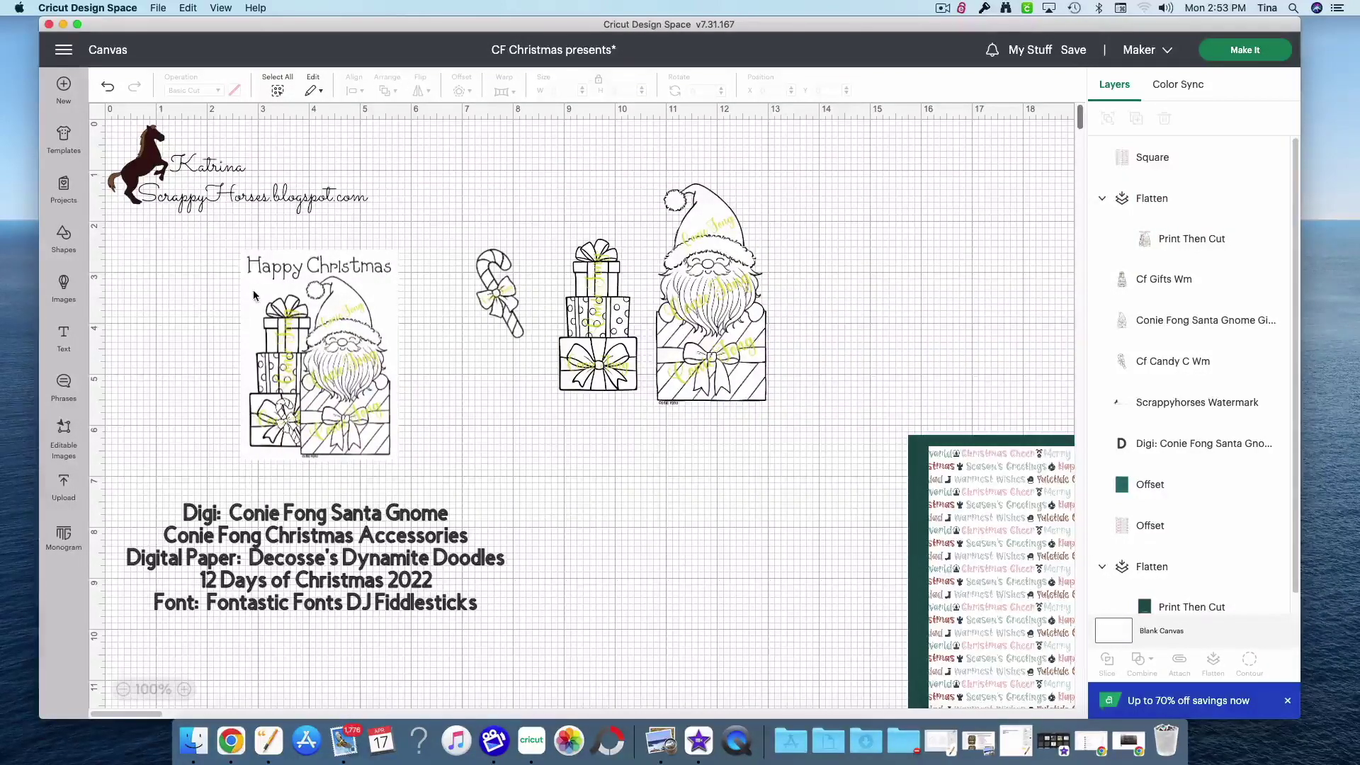
# Add a square sized to match the Happy Christmas panel, about 3.1 x 4.15 in, and move it below the loose images
pyautogui.click(63, 240)
pyautogui.click(136, 152)
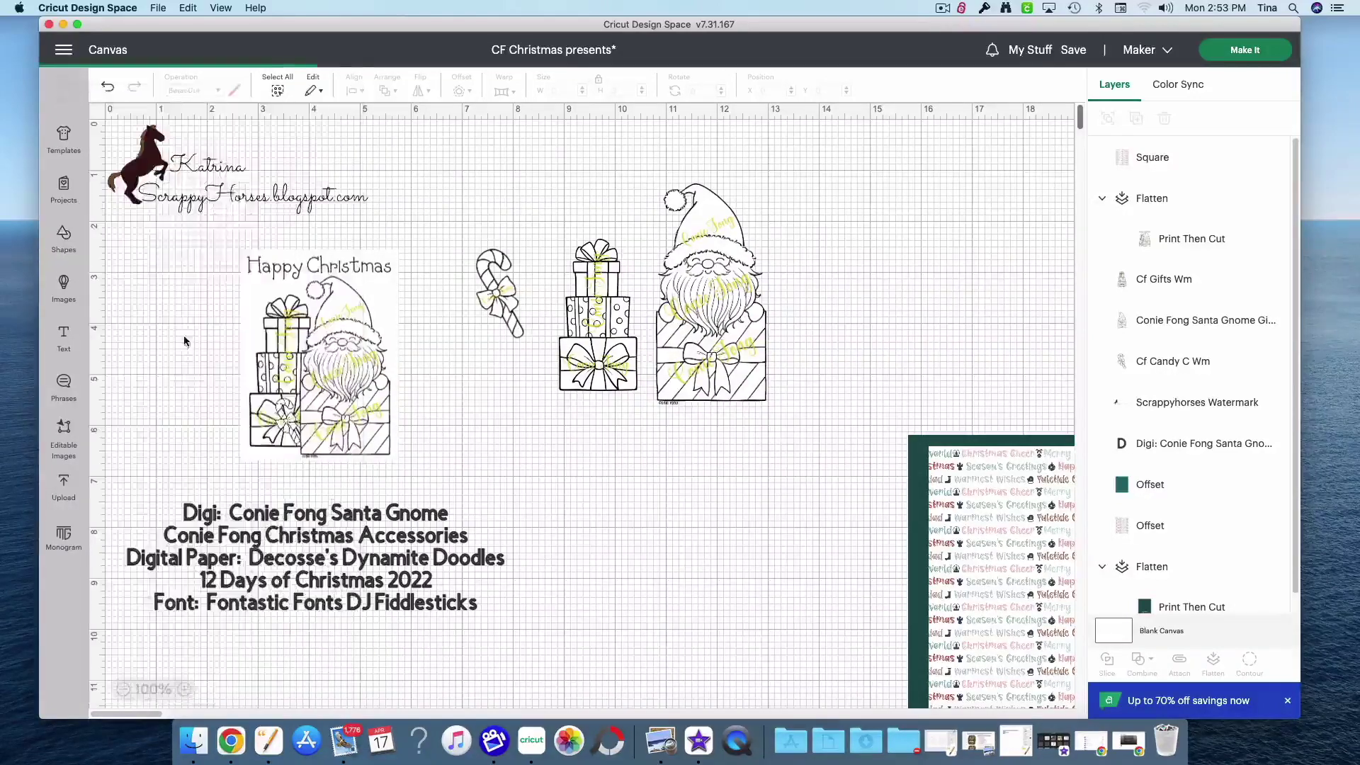
pyautogui.moveTo(213, 228); pyautogui.dragTo(393, 310)
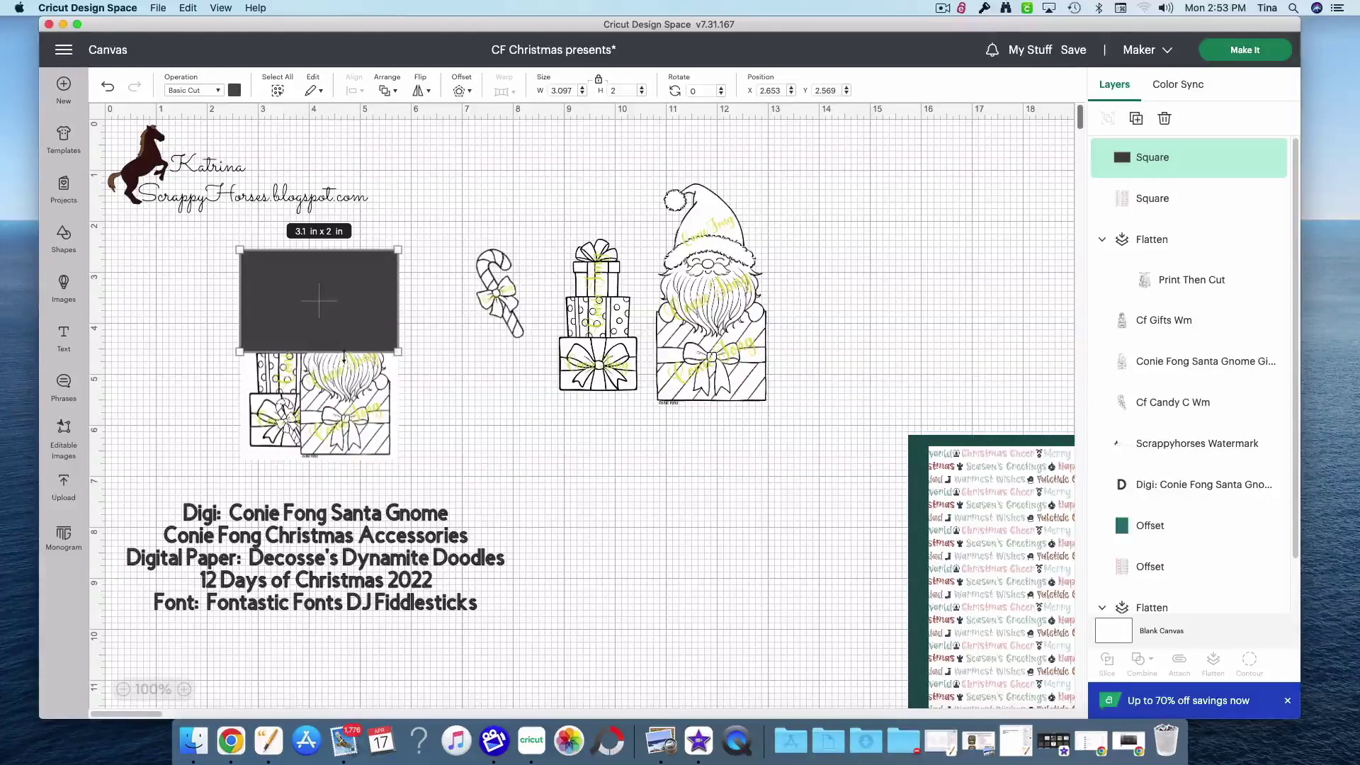
pyautogui.moveTo(344, 357); pyautogui.dragTo(346, 466)
pyautogui.moveTo(326, 395); pyautogui.dragTo(671, 595)
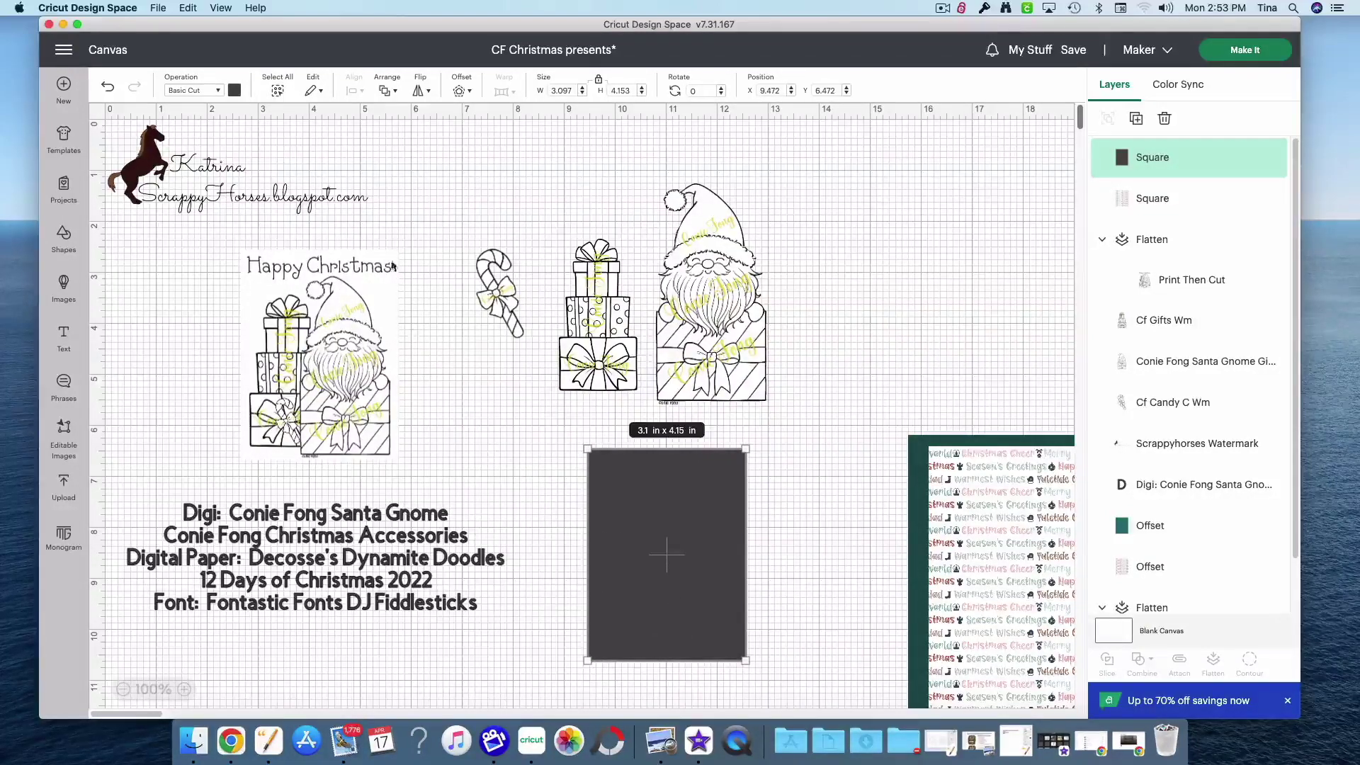
# Change the new 3.1 x 4.15 in rectangle's material color to white
pyautogui.click(235, 91)
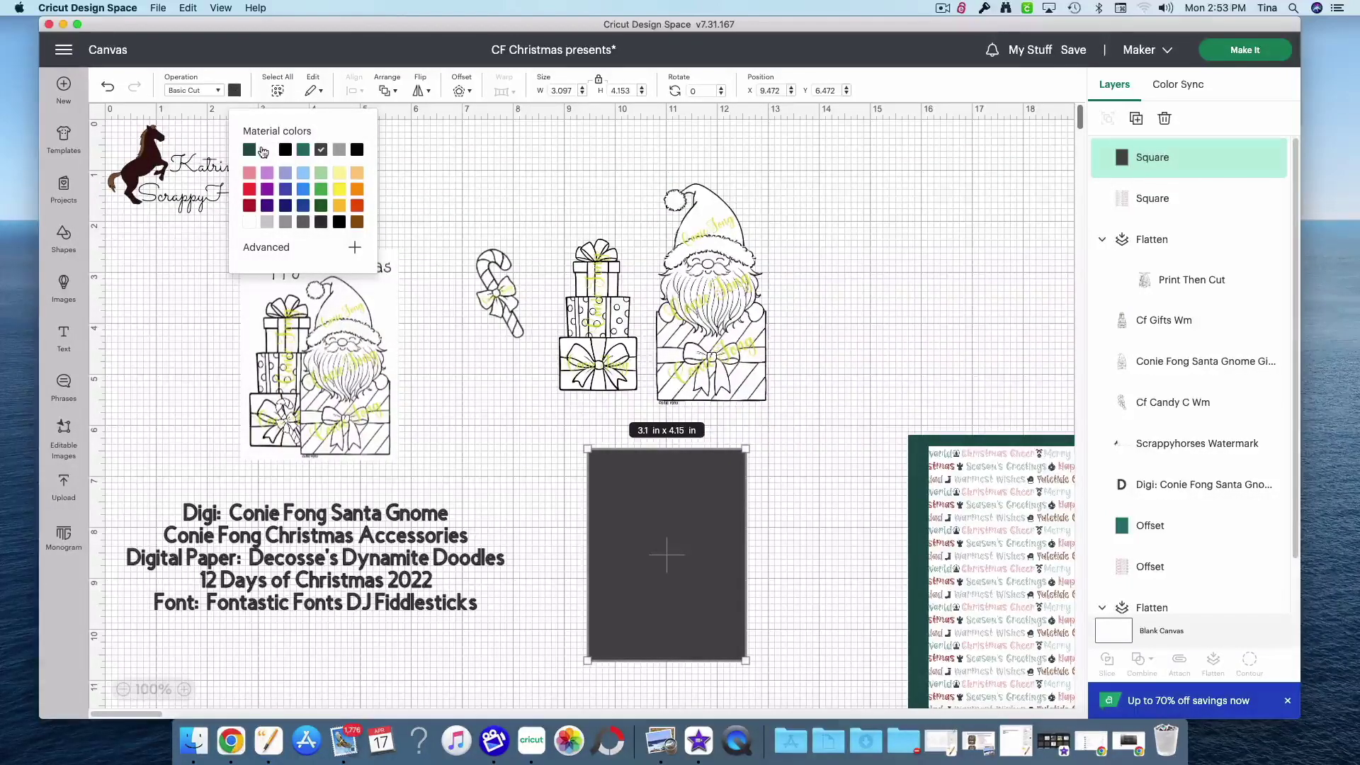
pyautogui.click(264, 151)
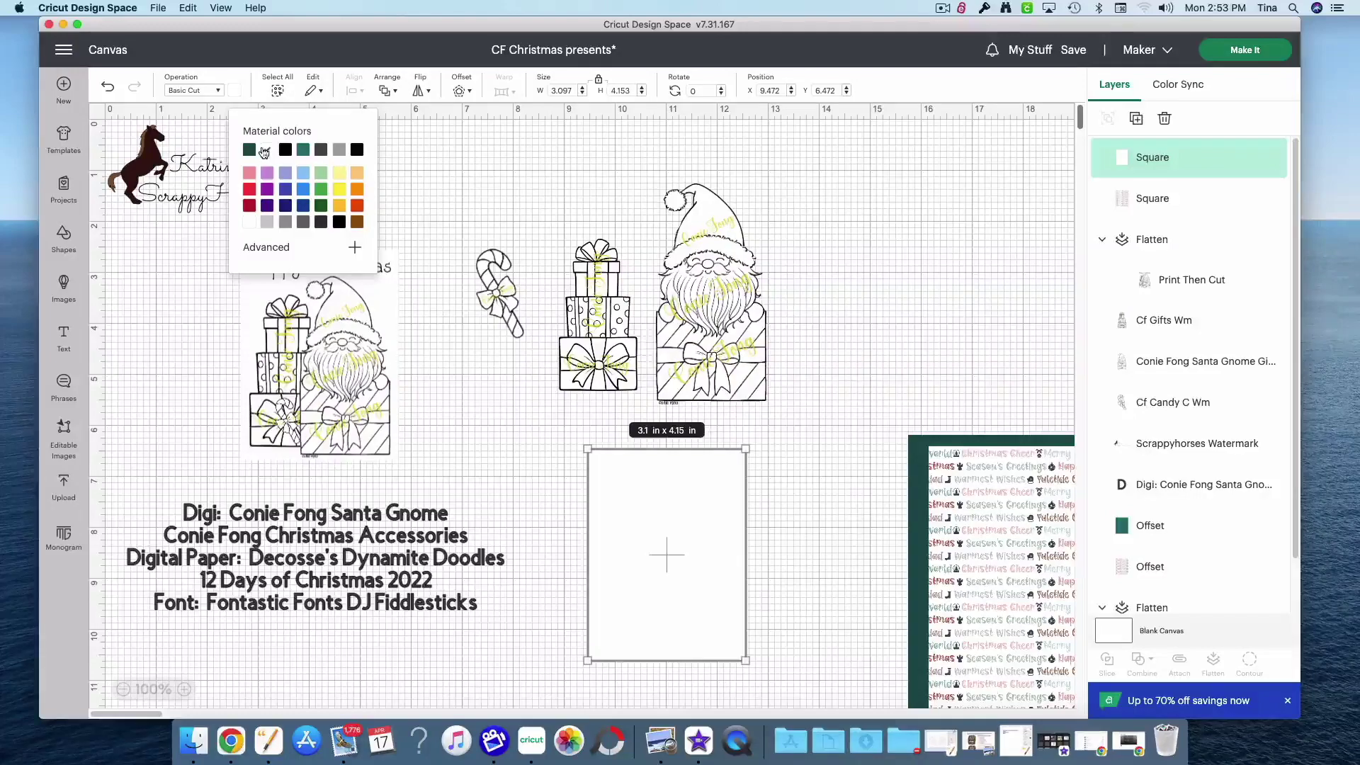
pyautogui.click(559, 508)
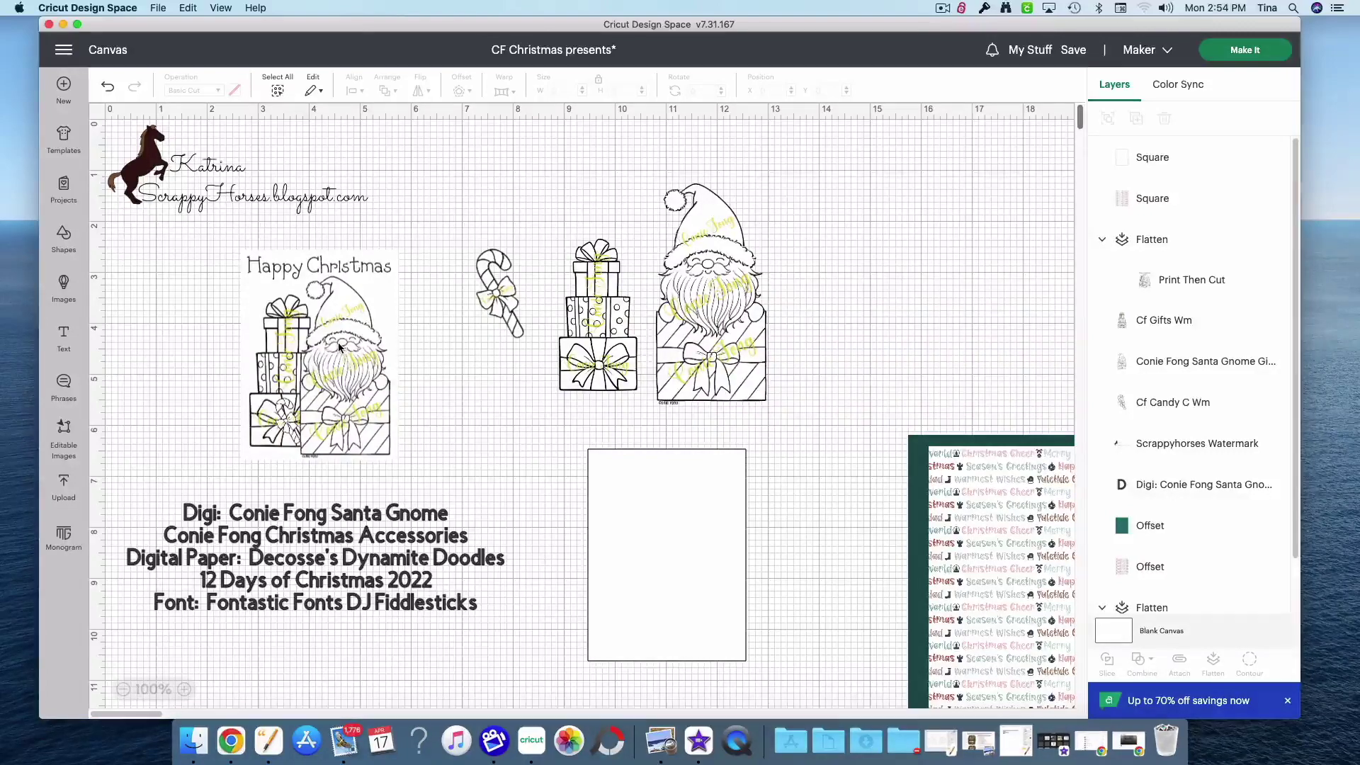
# Bring the Santa gnome to the front, shrink it to about 1.81 x 3.61 in and place it at the white panel's lower right
pyautogui.click(724, 359)
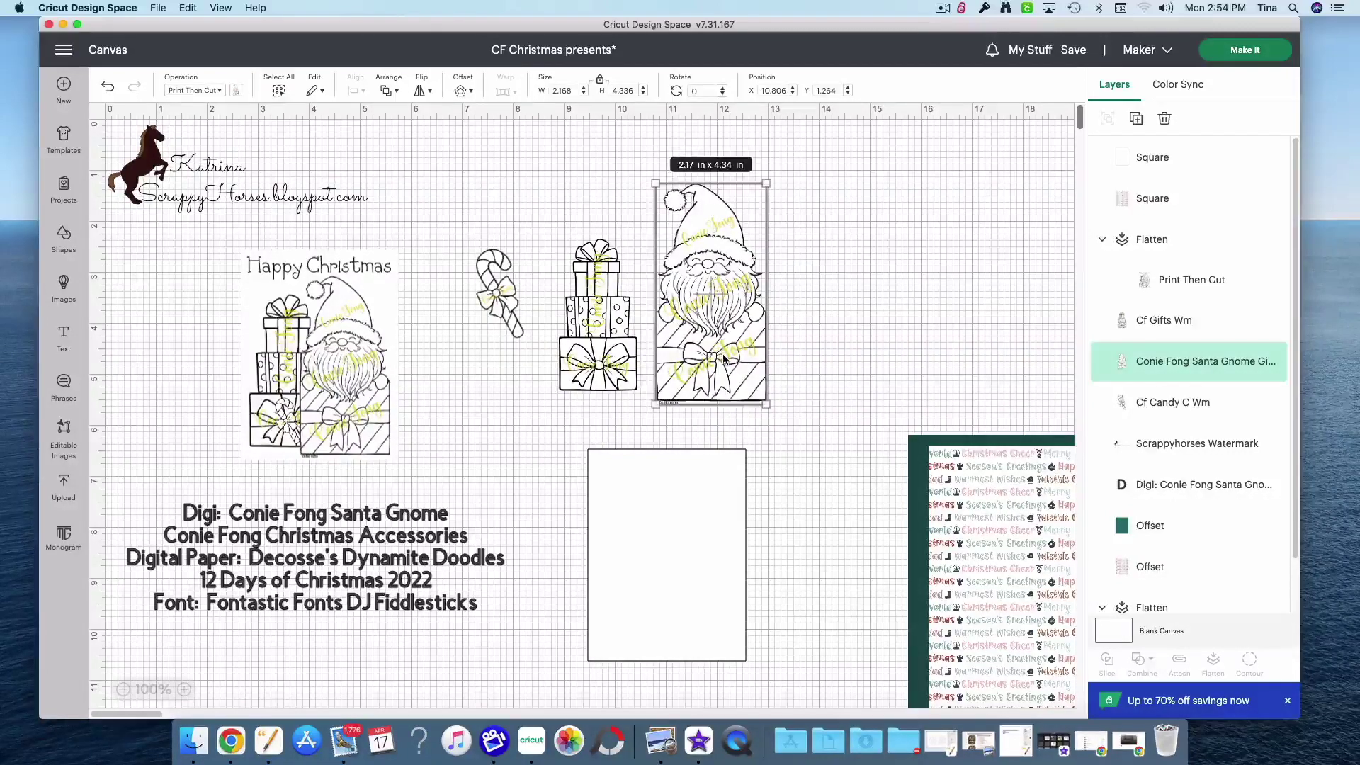
pyautogui.rightClick(724, 359)
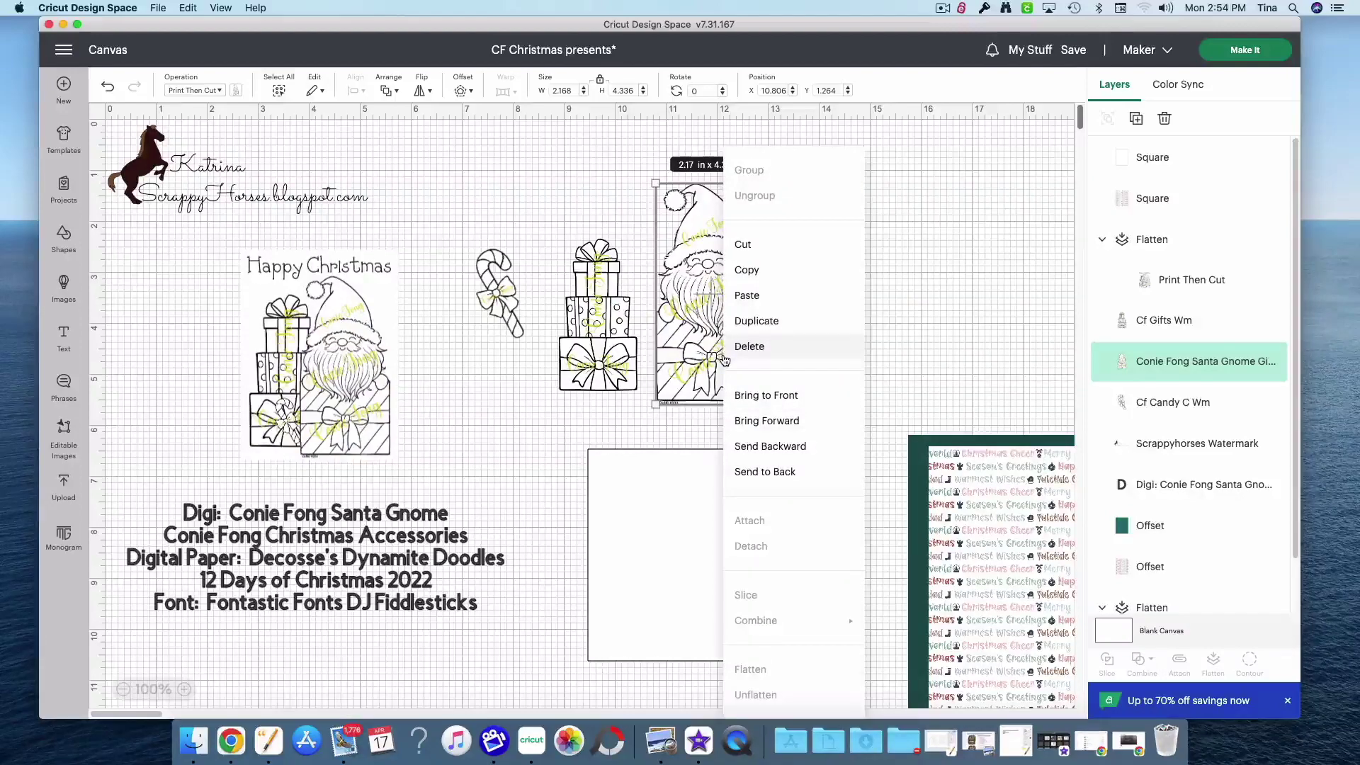
pyautogui.click(773, 401)
pyautogui.moveTo(713, 350); pyautogui.dragTo(689, 607)
pyautogui.moveTo(741, 439); pyautogui.dragTo(722, 475)
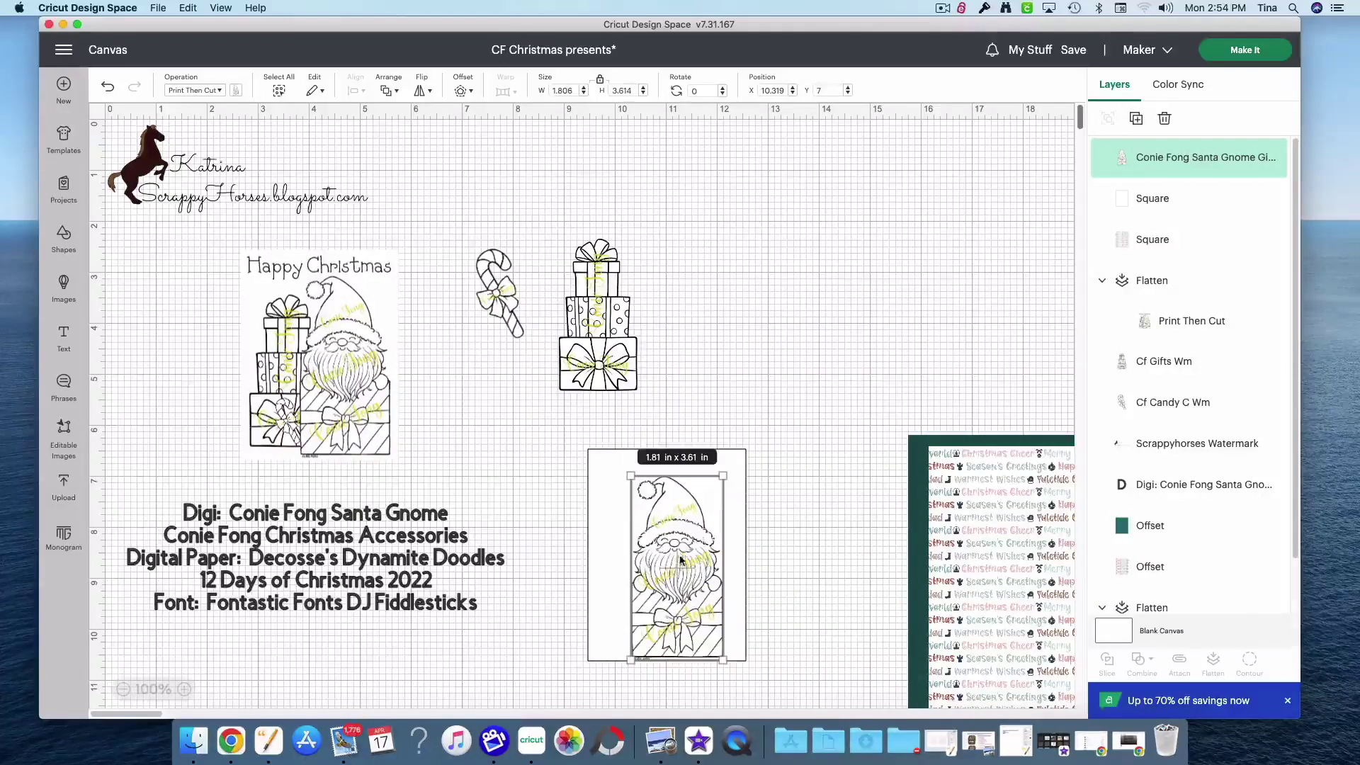
pyautogui.moveTo(680, 560); pyautogui.dragTo(694, 559)
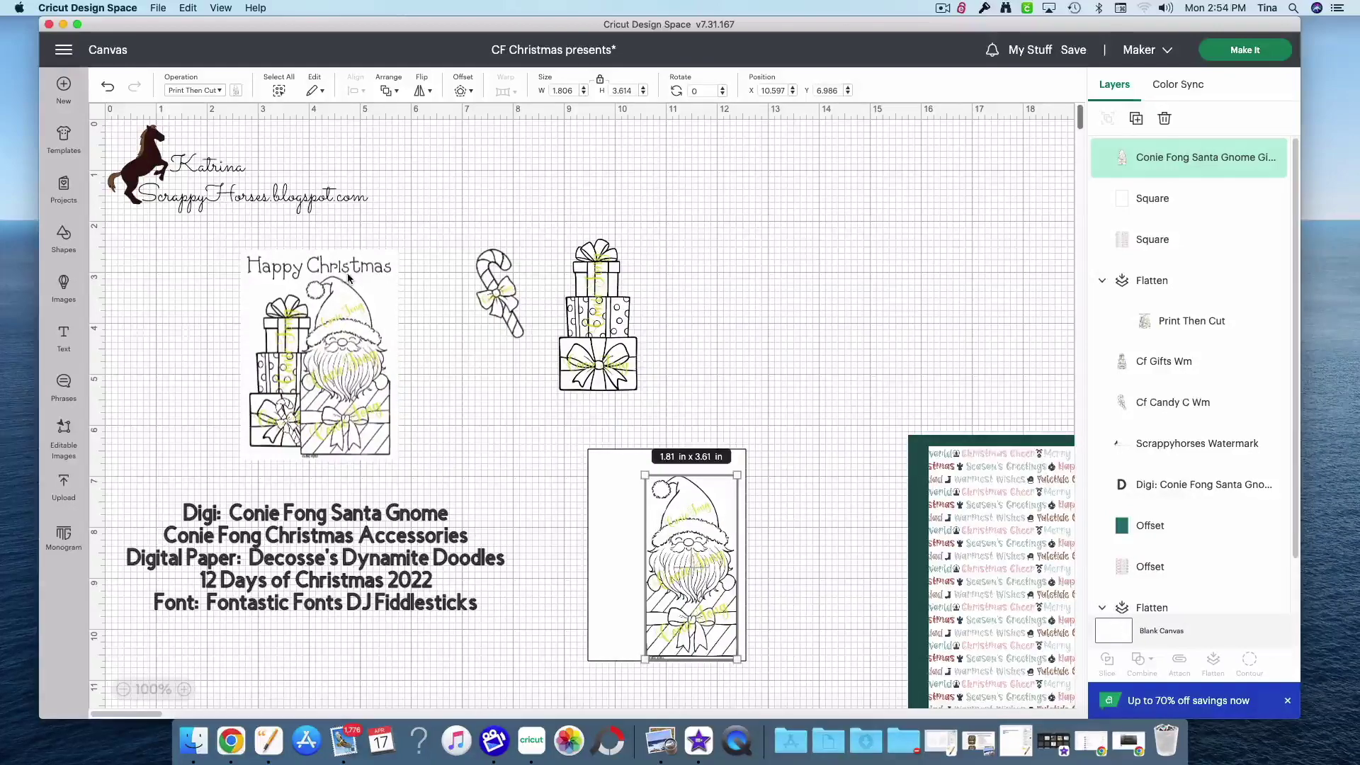
# Add the text "Happy Christmas" in the empty area above the white panel
pyautogui.click(63, 337)
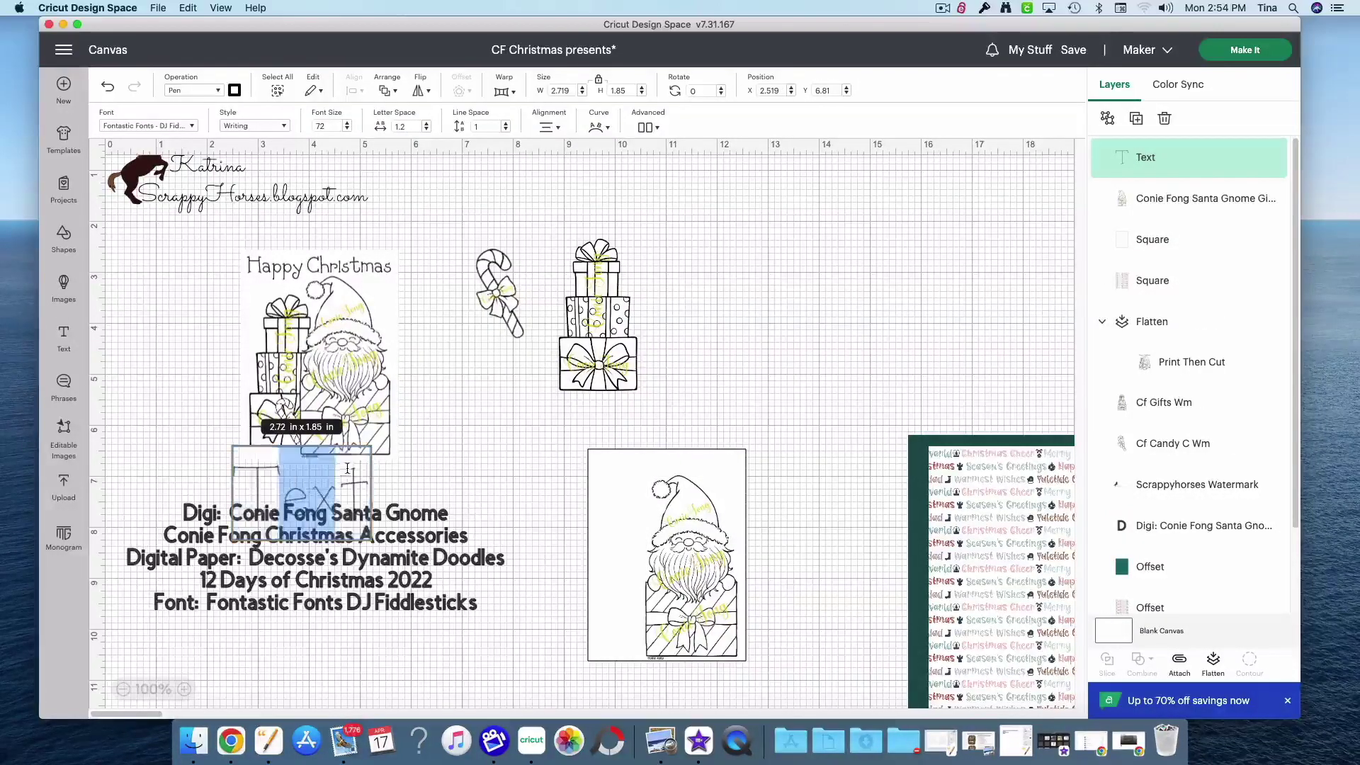
pyautogui.click(368, 479)
pyautogui.moveTo(368, 479); pyautogui.dragTo(776, 228)
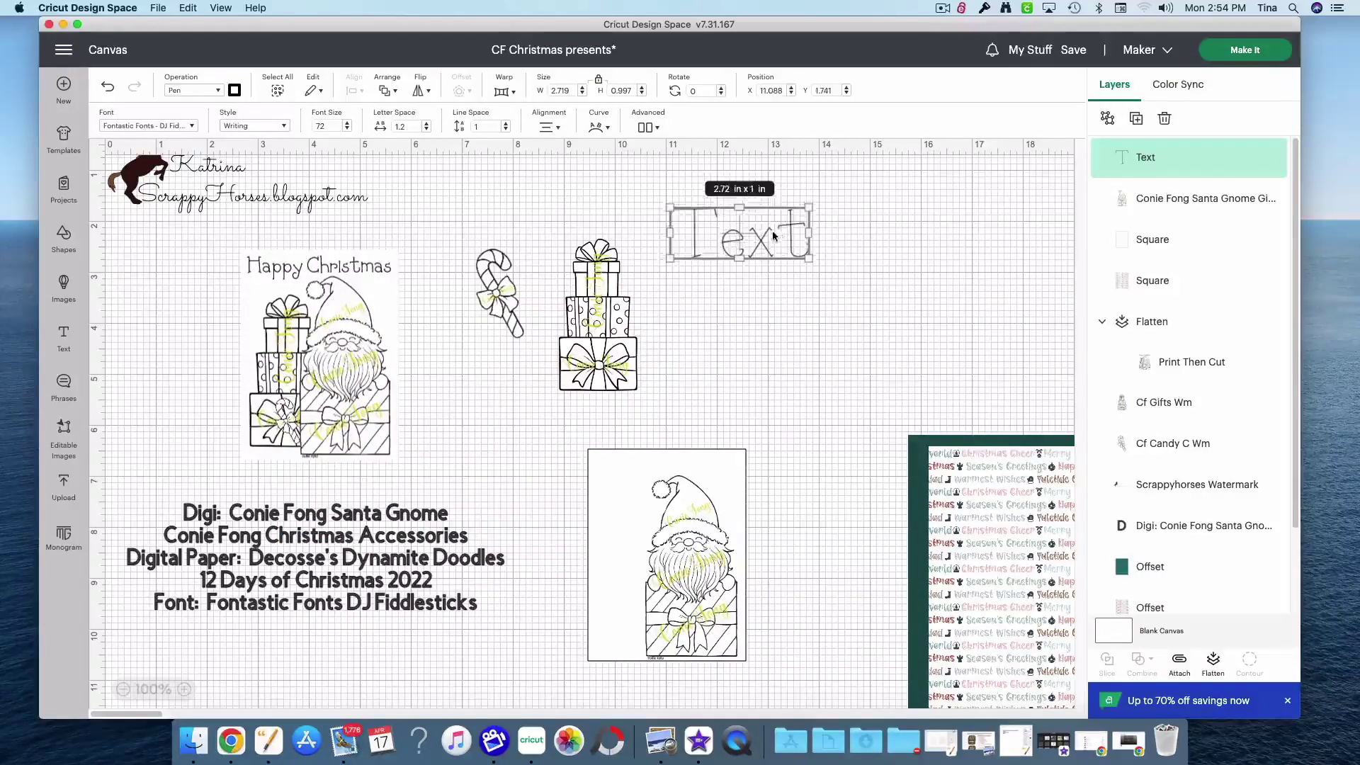
pyautogui.doubleClick(765, 239)
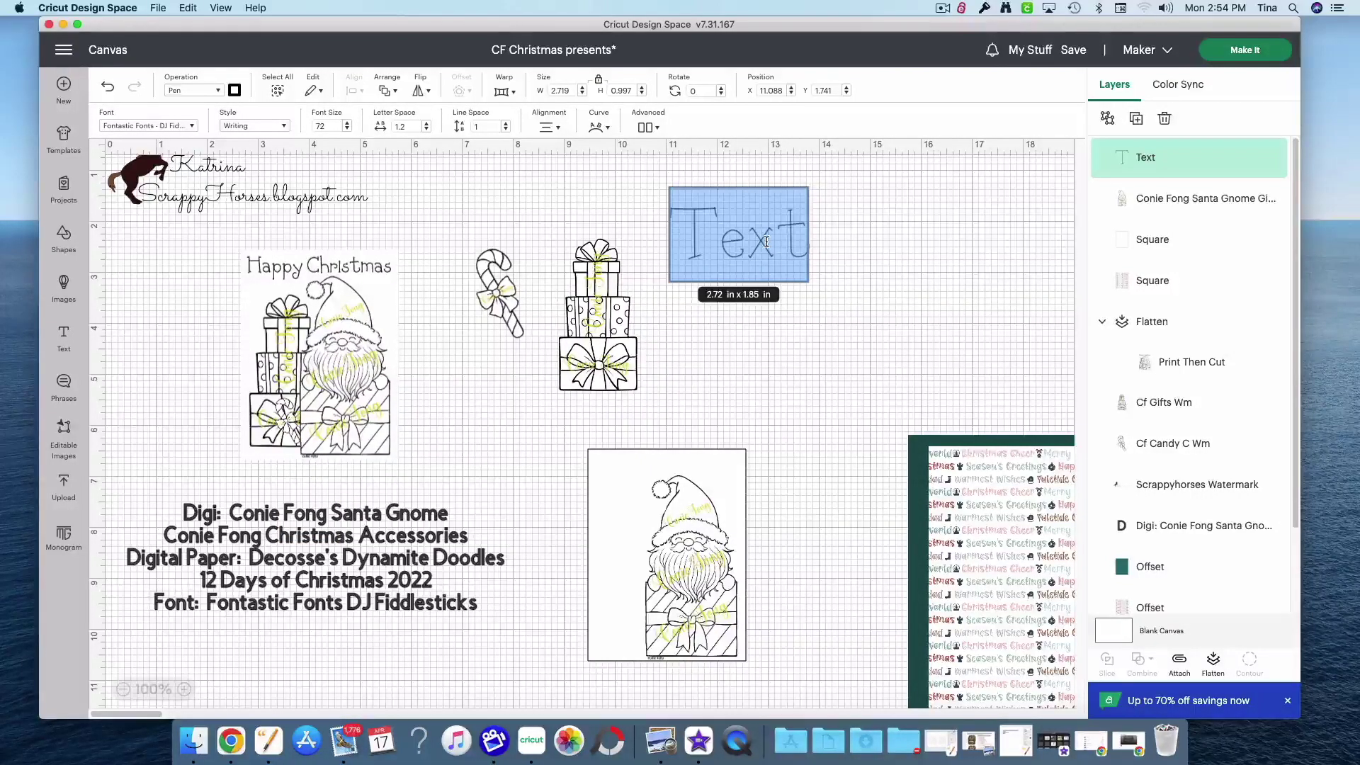
pyautogui.write('Happy')
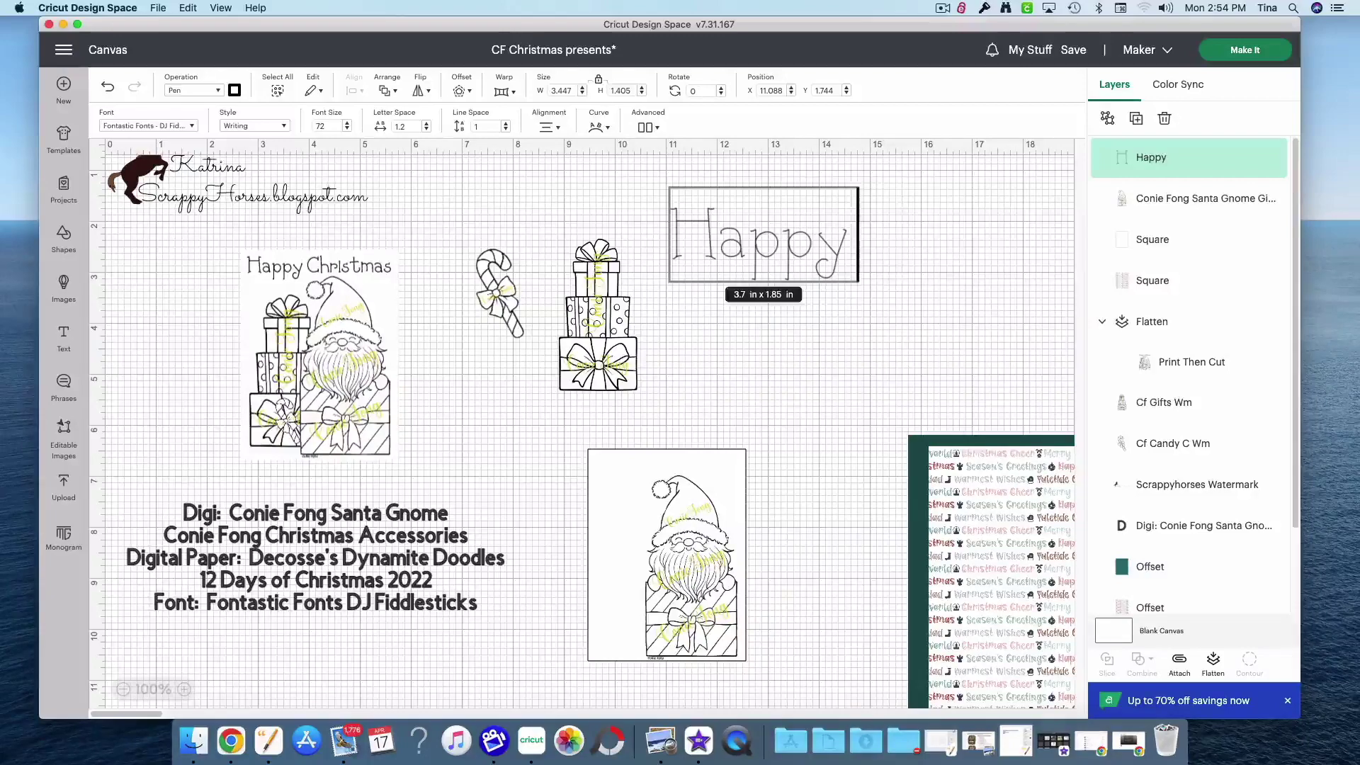
pyautogui.write(' Christmas')
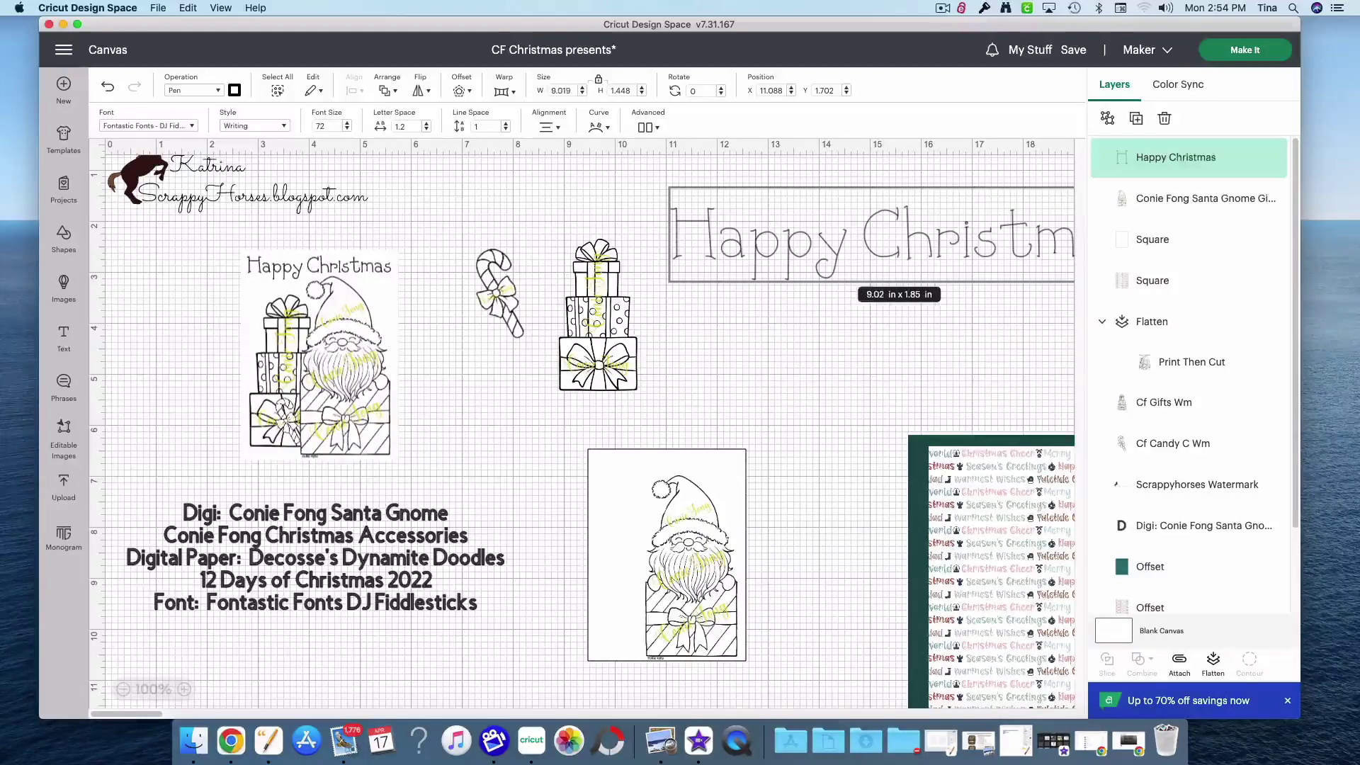
# Shift the new Happy Christmas text to the left and move the loose gifts and candy cane down together beneath it
pyautogui.moveTo(771, 269); pyautogui.dragTo(590, 256)
pyautogui.moveTo(575, 311); pyautogui.dragTo(469, 404)
pyautogui.moveTo(492, 290); pyautogui.dragTo(521, 386)
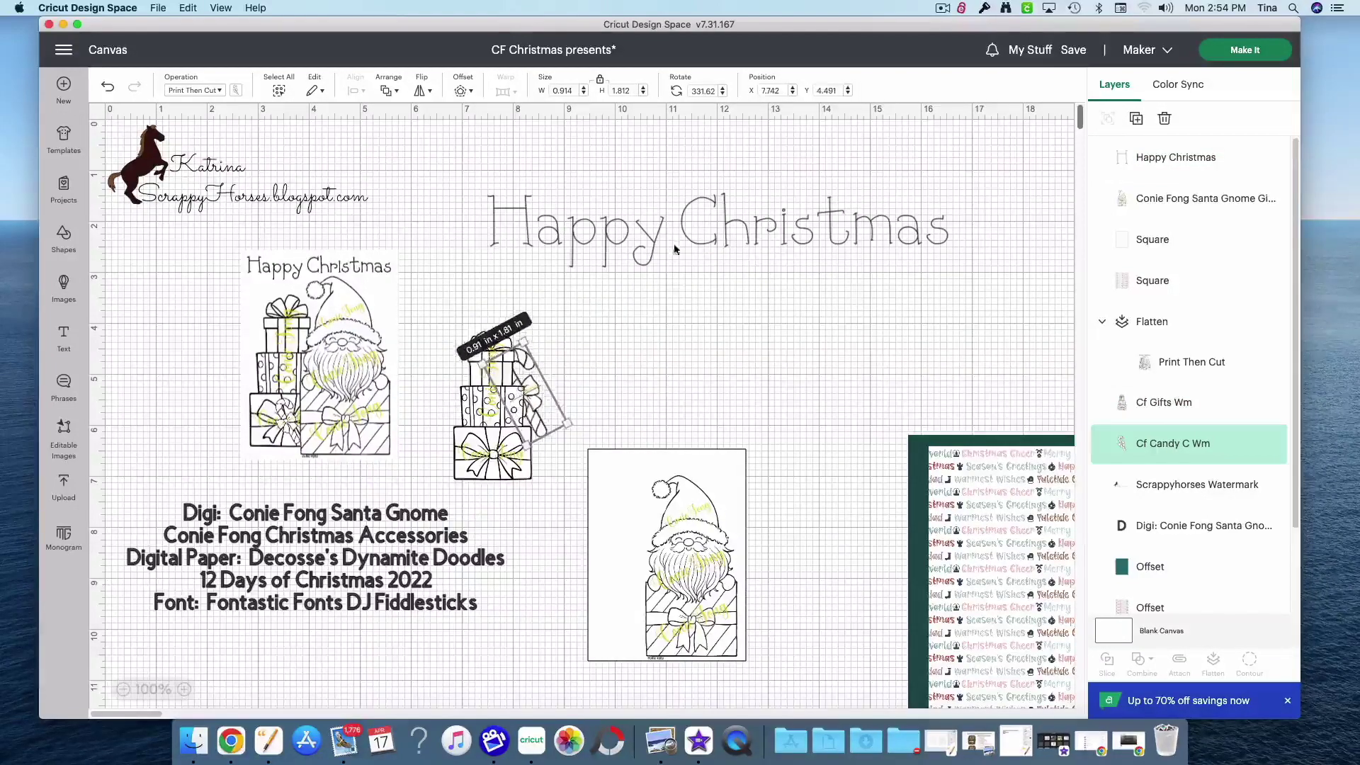
# Try the new Happy Christmas text in the Regular style with the Basic Cut operation
pyautogui.click(662, 239)
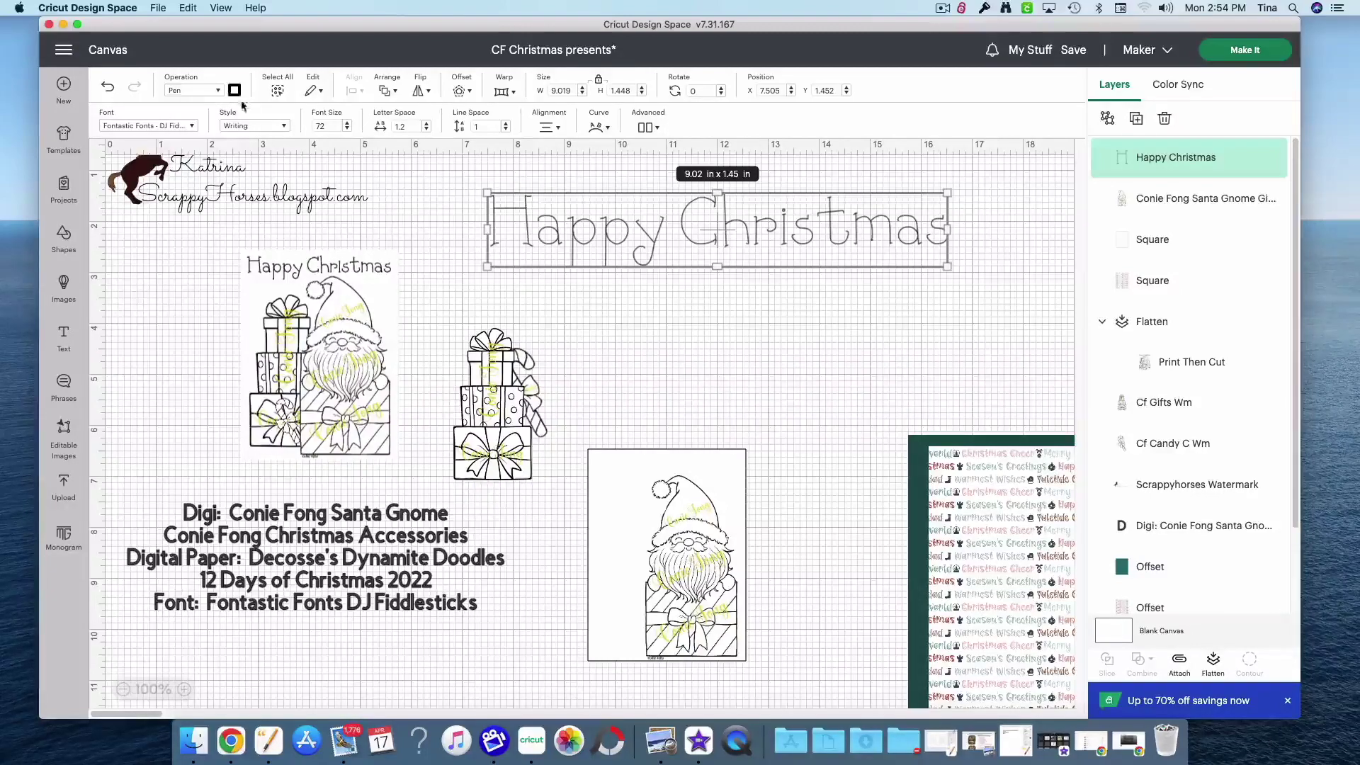
pyautogui.click(253, 127)
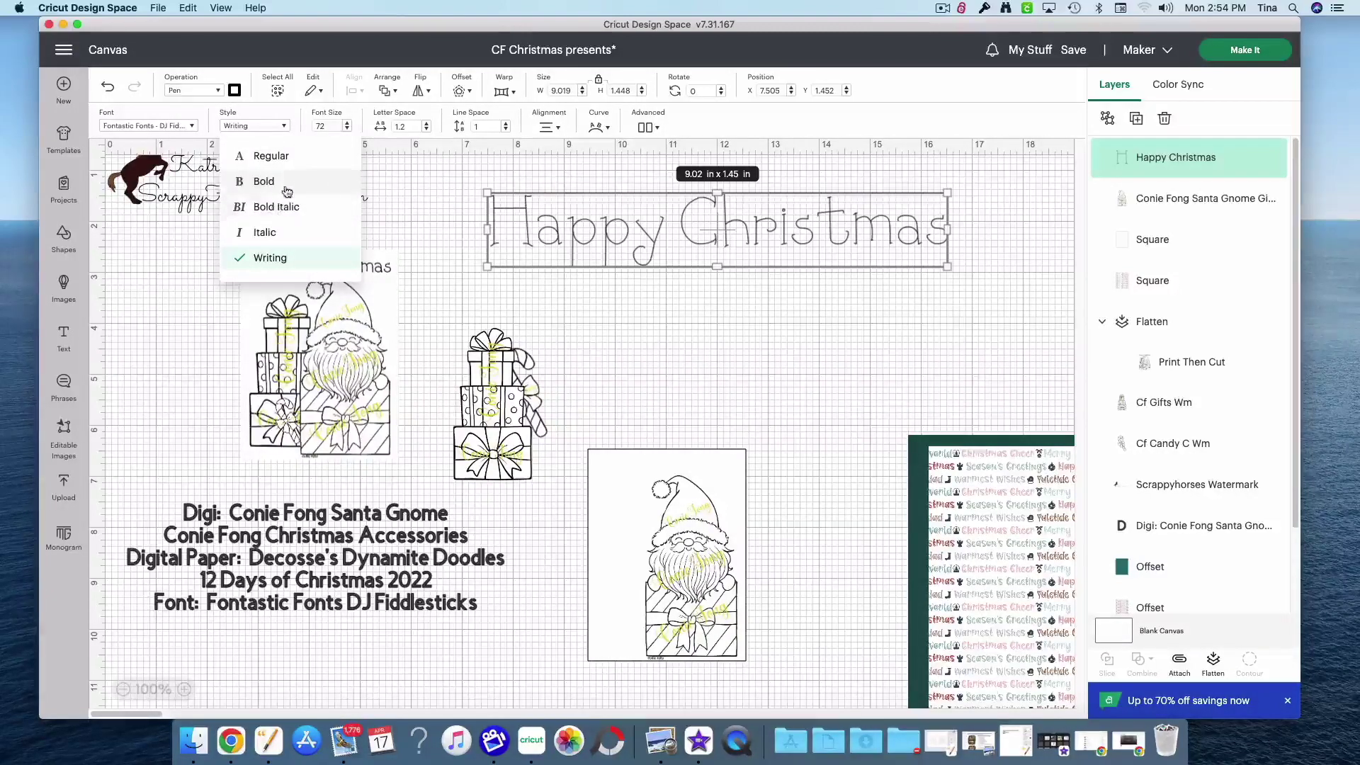
pyautogui.click(287, 157)
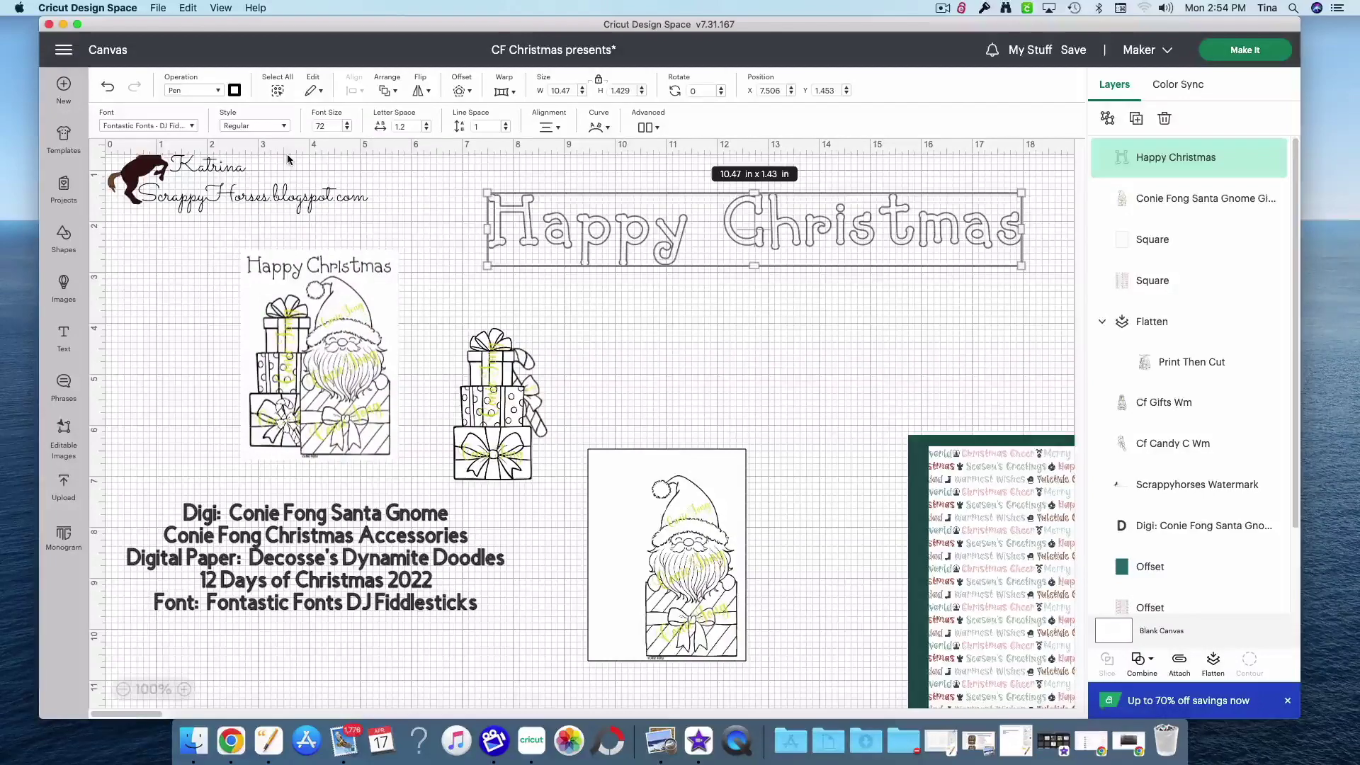
pyautogui.click(199, 92)
pyautogui.click(211, 114)
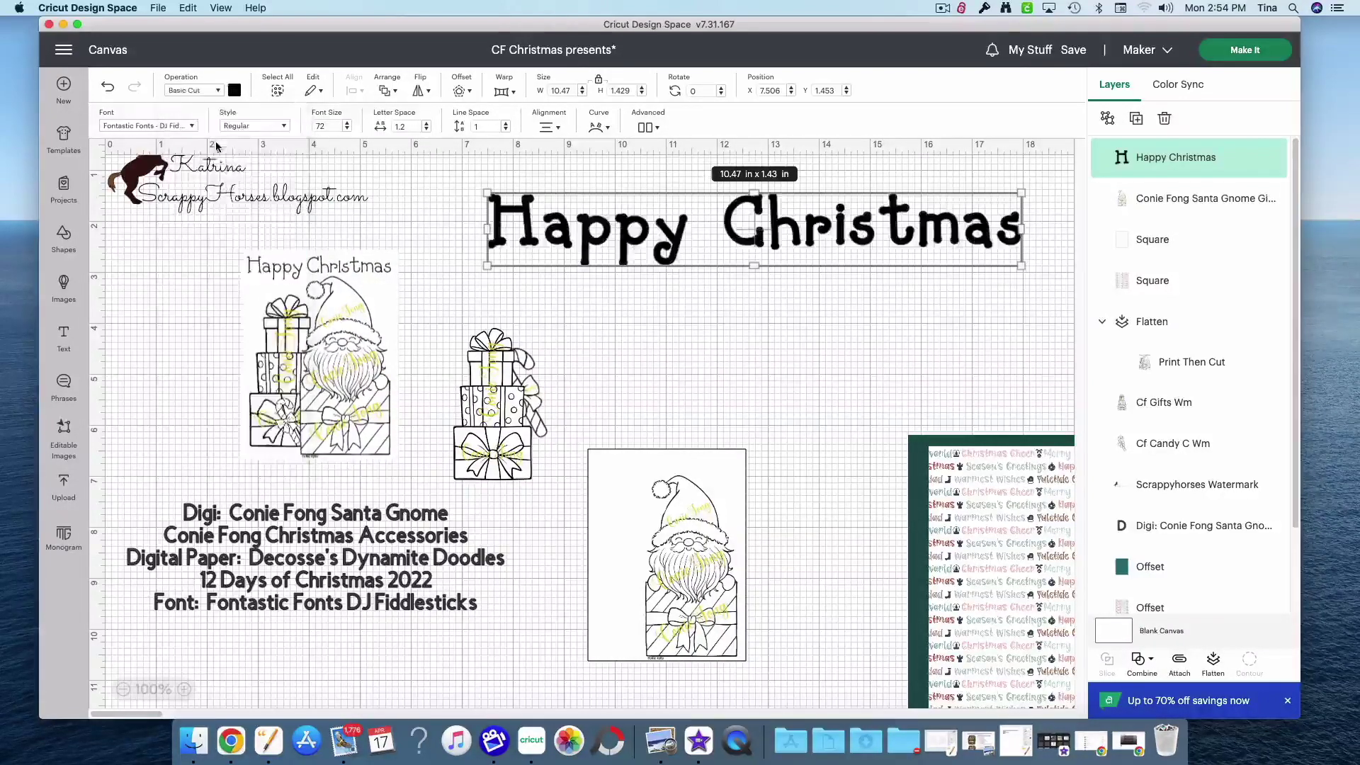
# Set the sentiment back to the Writing style, shrink it to about 2.89 x 0.46 in and place it across the white panel's top
pyautogui.click(482, 244)
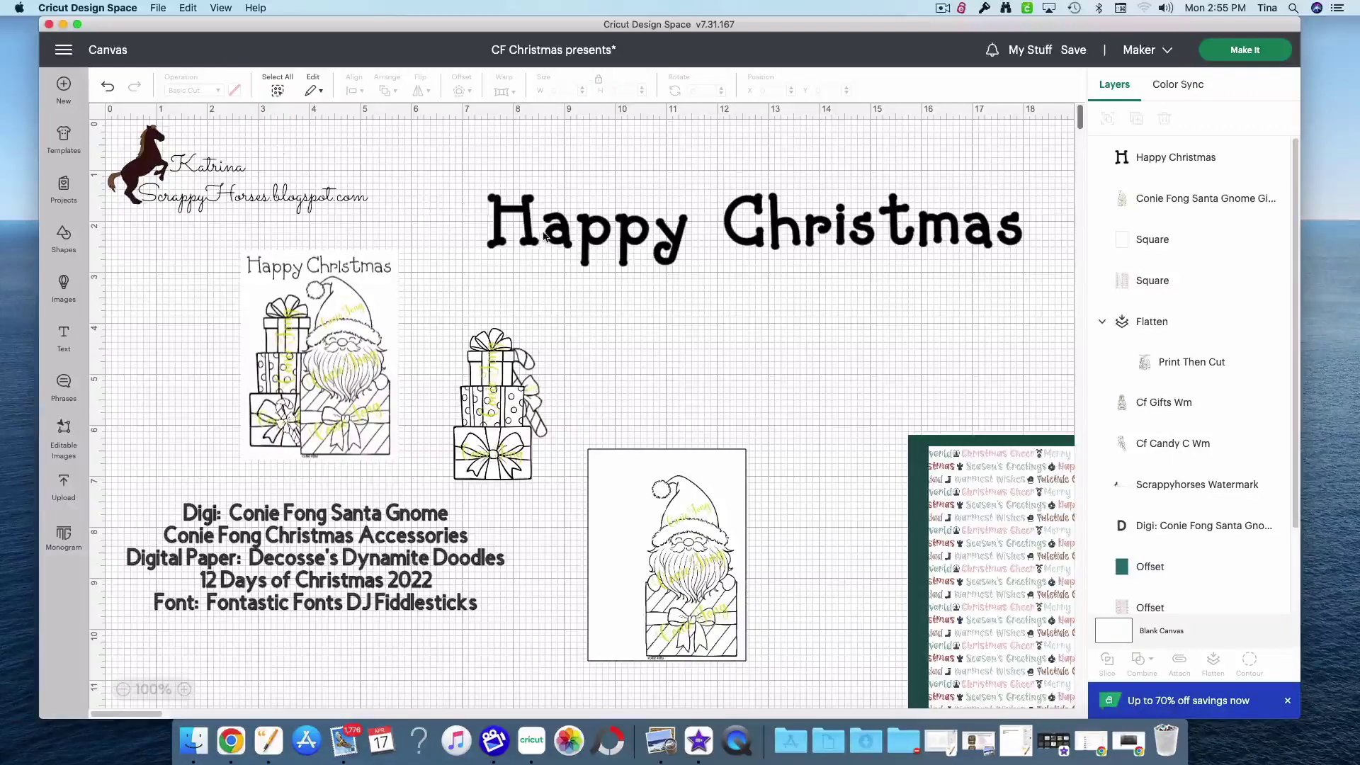
pyautogui.moveTo(544, 236); pyautogui.dragTo(480, 238)
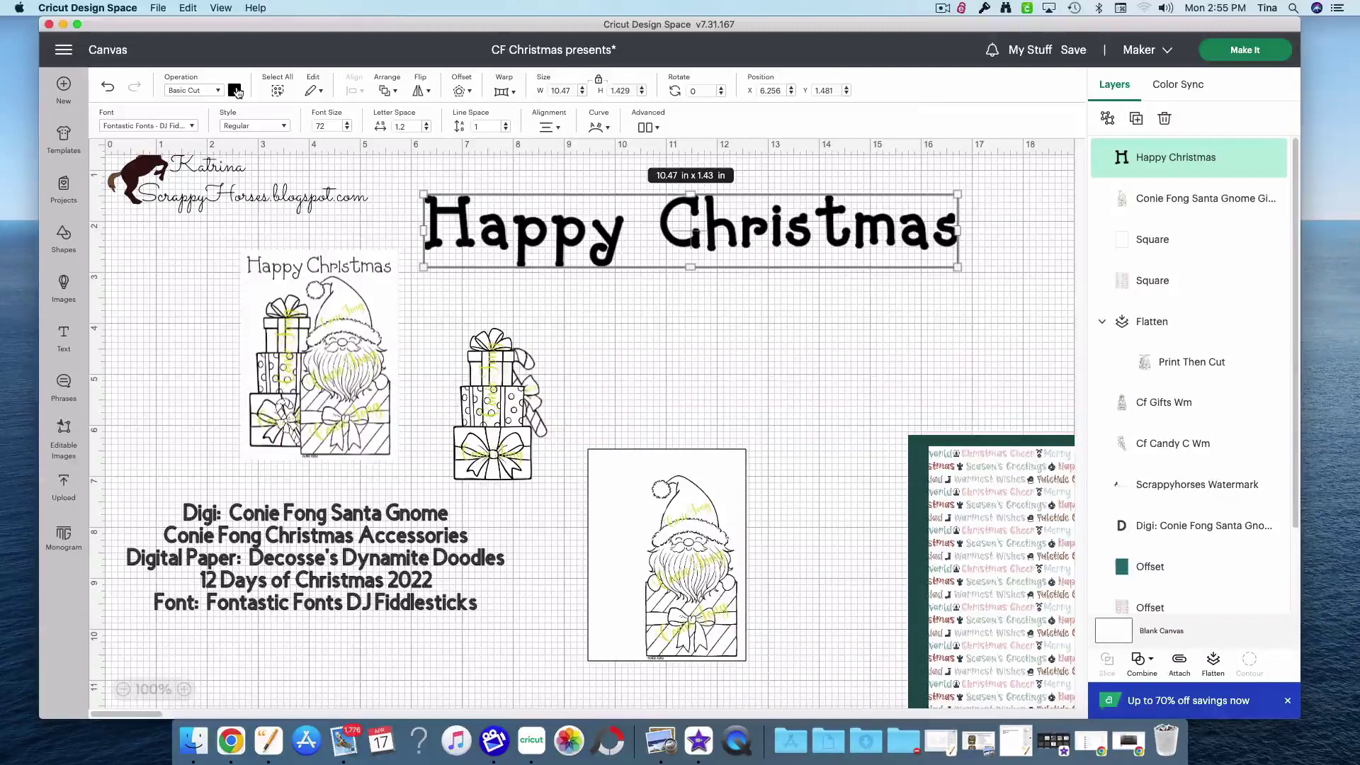
pyautogui.click(234, 127)
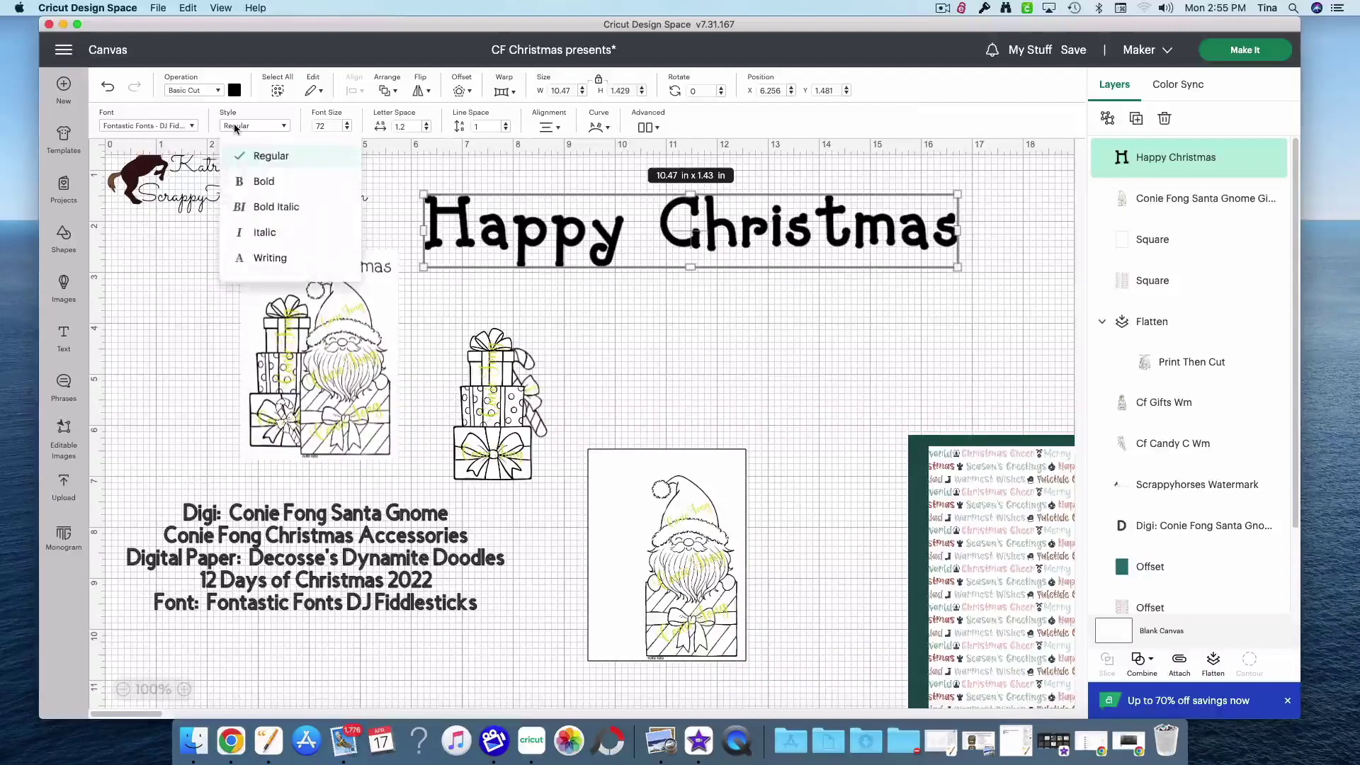
pyautogui.click(283, 260)
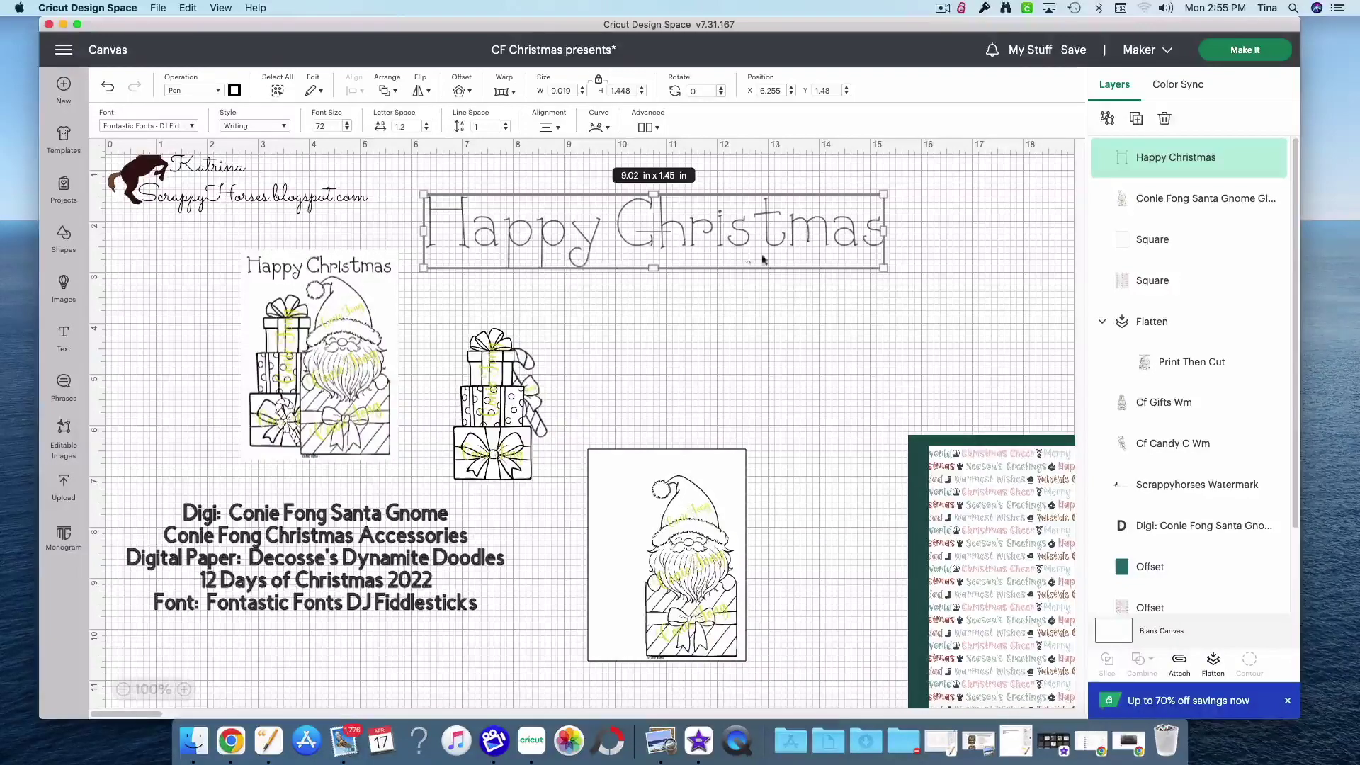
pyautogui.moveTo(880, 267); pyautogui.dragTo(713, 472)
# Try the Raspberry, Moccasin and Jade pen colors on the sentiment, then return it to Midnight
pyautogui.click(234, 90)
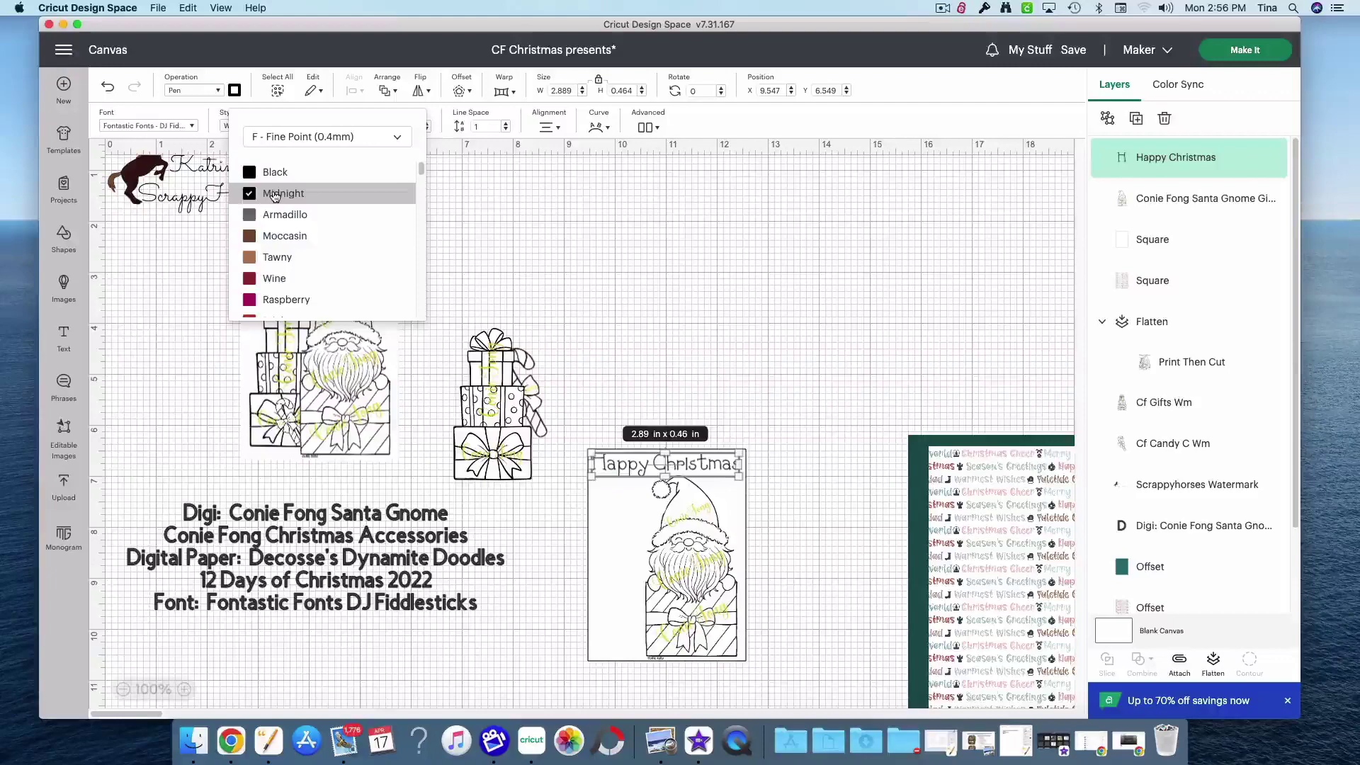
pyautogui.click(286, 299)
pyautogui.scroll(-3, 327, 408)
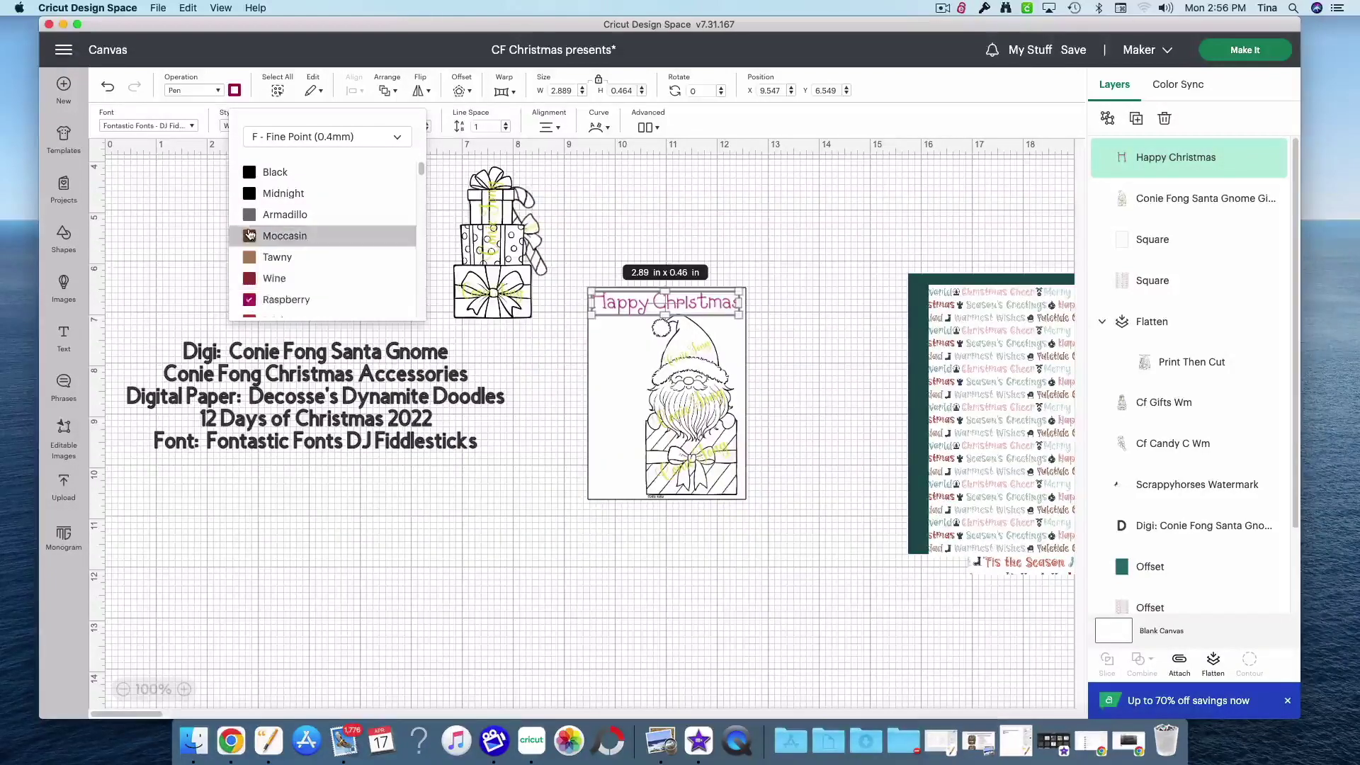
pyautogui.scroll(-5, 251, 283)
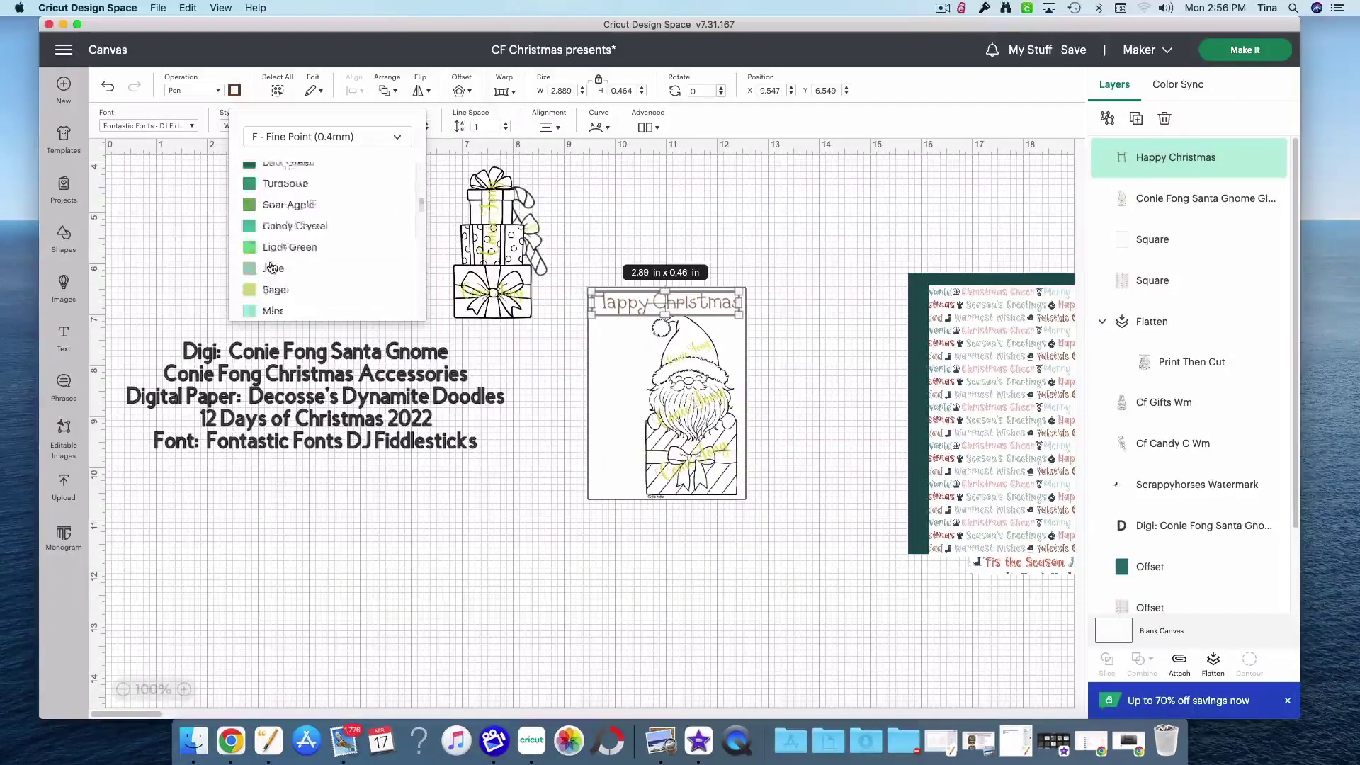
pyautogui.click(252, 265)
pyautogui.scroll(5, 254, 234)
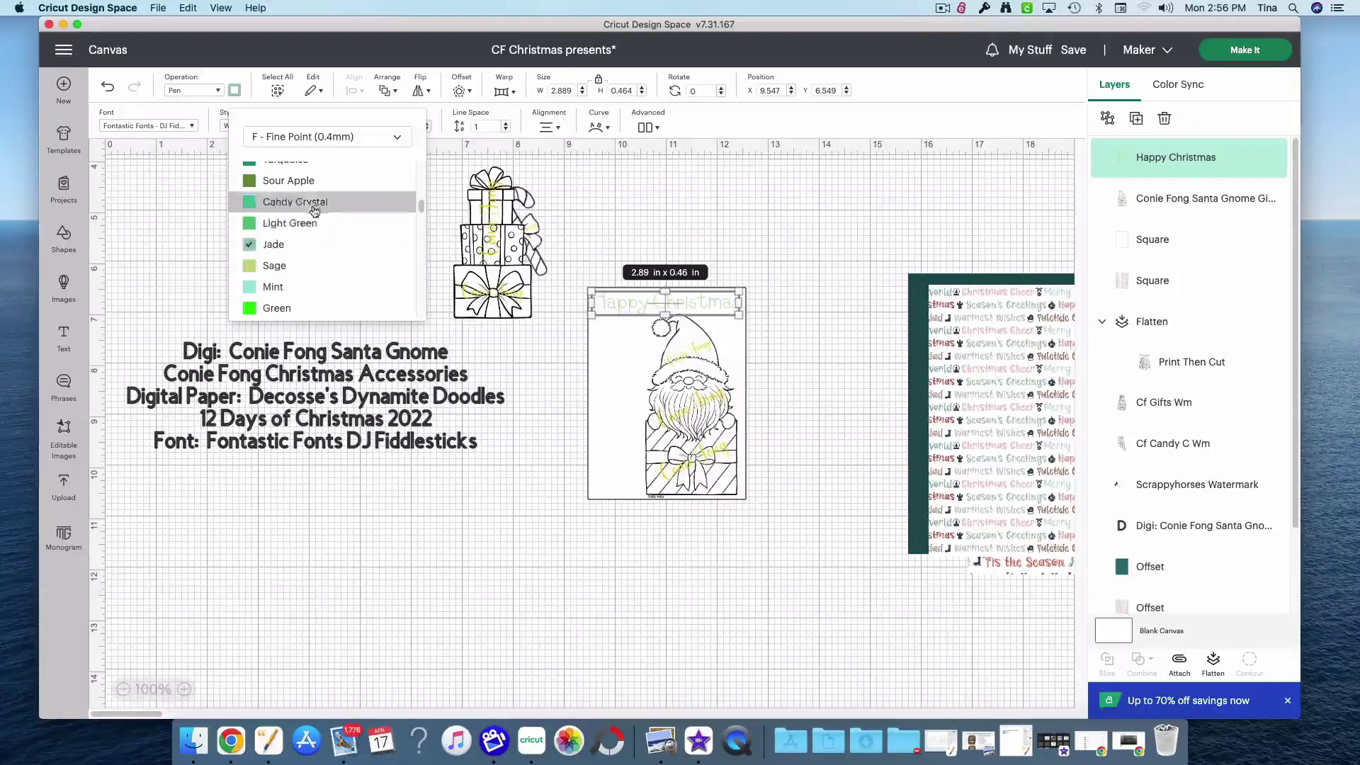
pyautogui.click(250, 193)
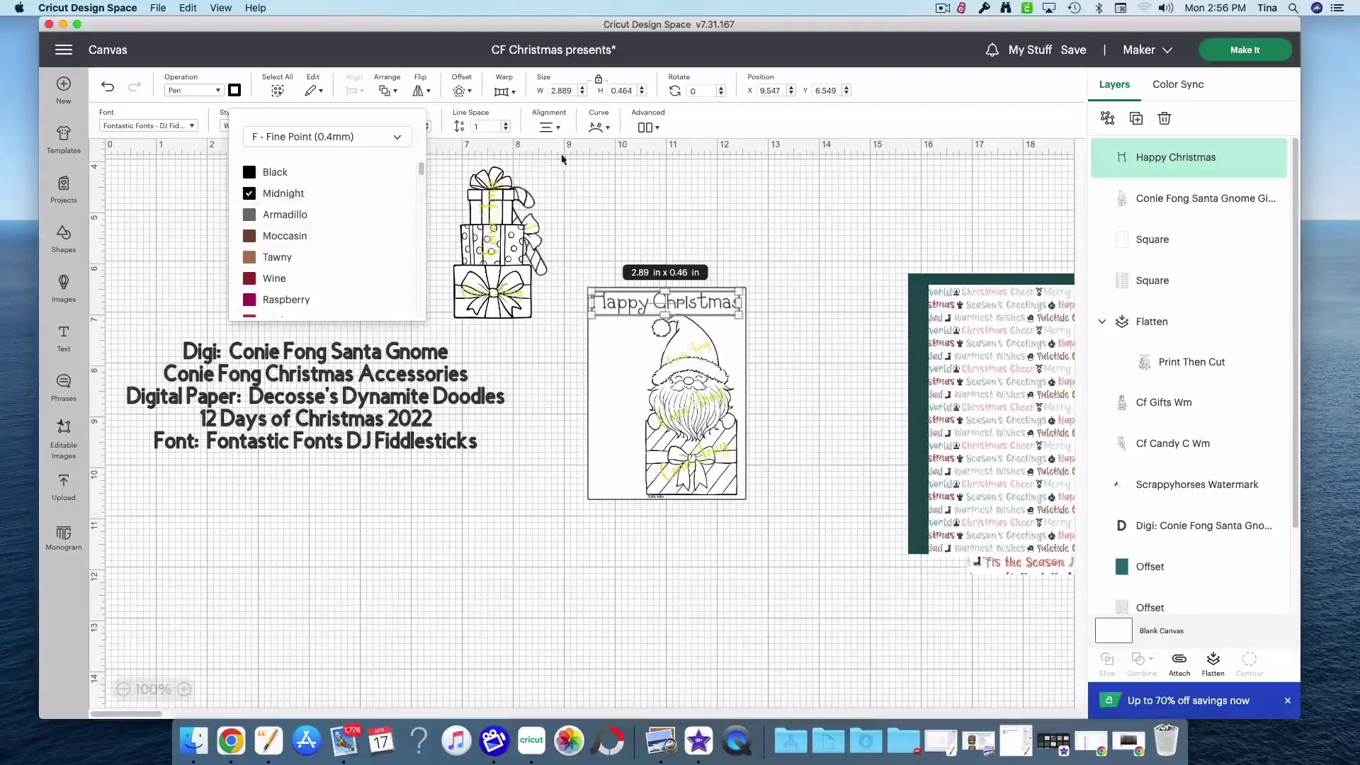
pyautogui.click(591, 204)
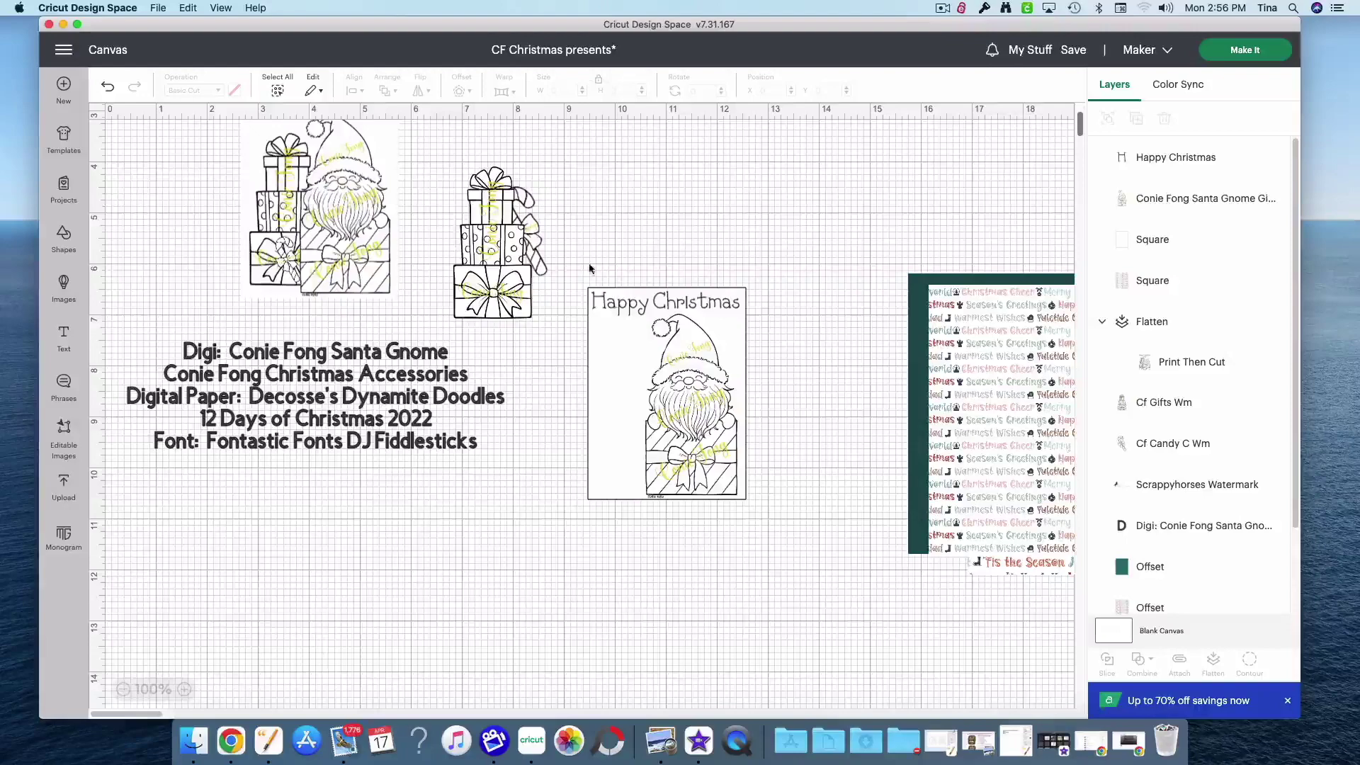
# Nudge the sentiment slightly to the right within the white panel
pyautogui.click(726, 306)
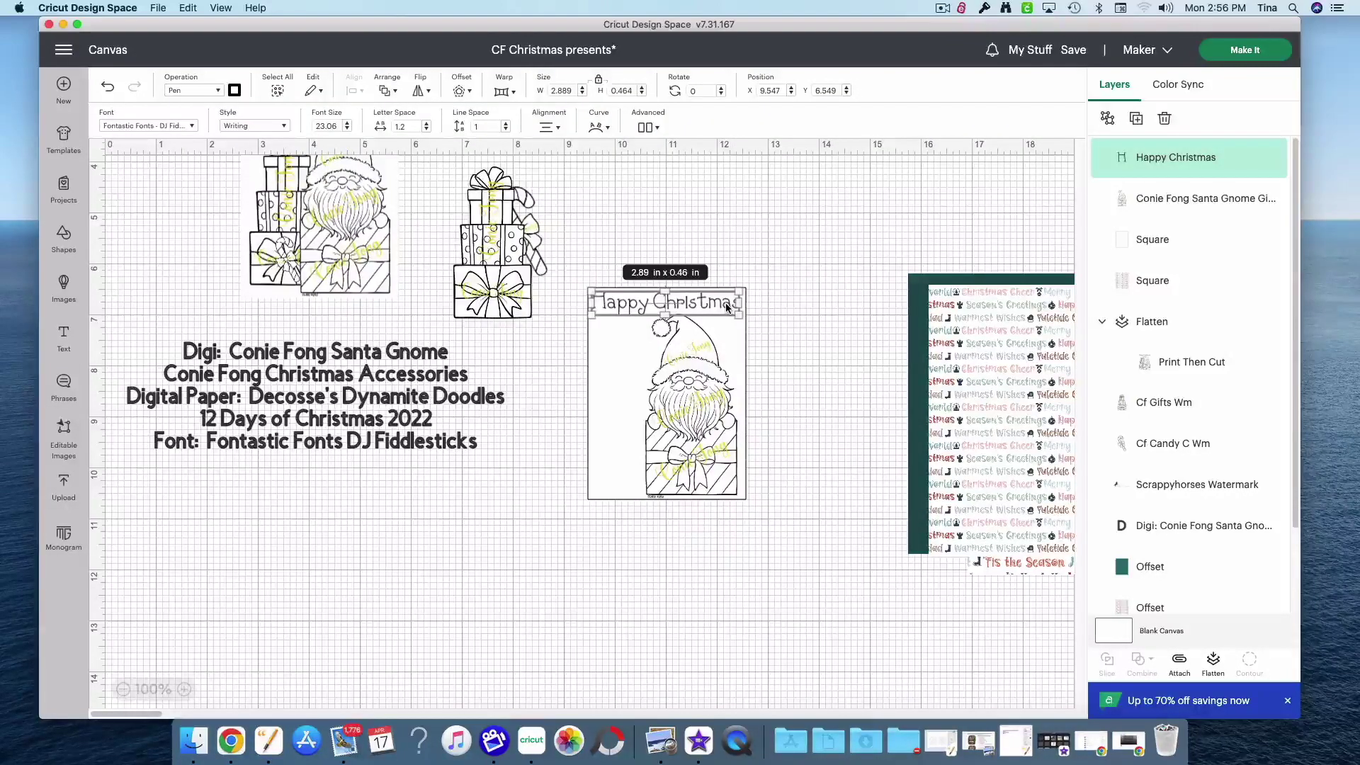
pyautogui.moveTo(726, 305); pyautogui.dragTo(728, 305)
pyautogui.click(657, 211)
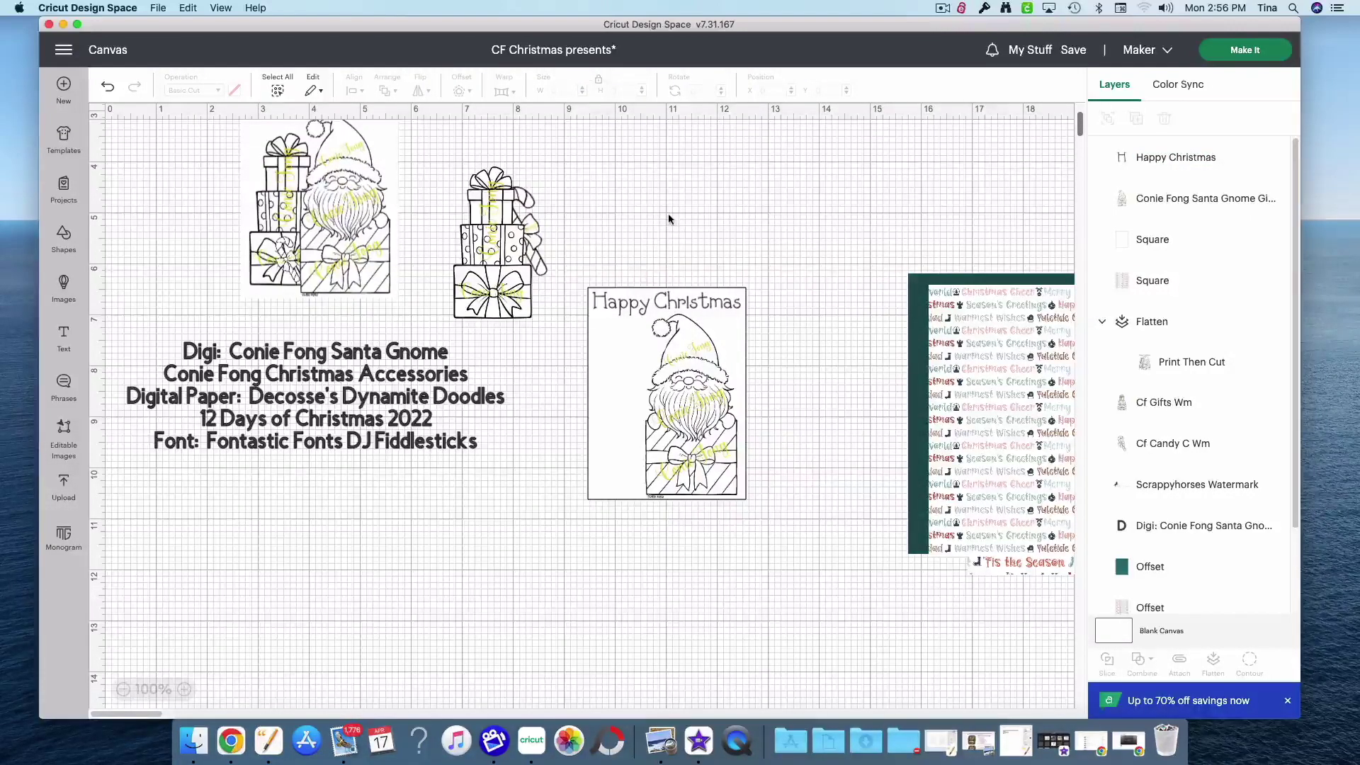
# Bring the loose gifts to the front, place them at the white panel's lower left, and order their layer just below the Santa gnome
pyautogui.moveTo(495, 289); pyautogui.dragTo(526, 377)
pyautogui.rightClick(526, 376)
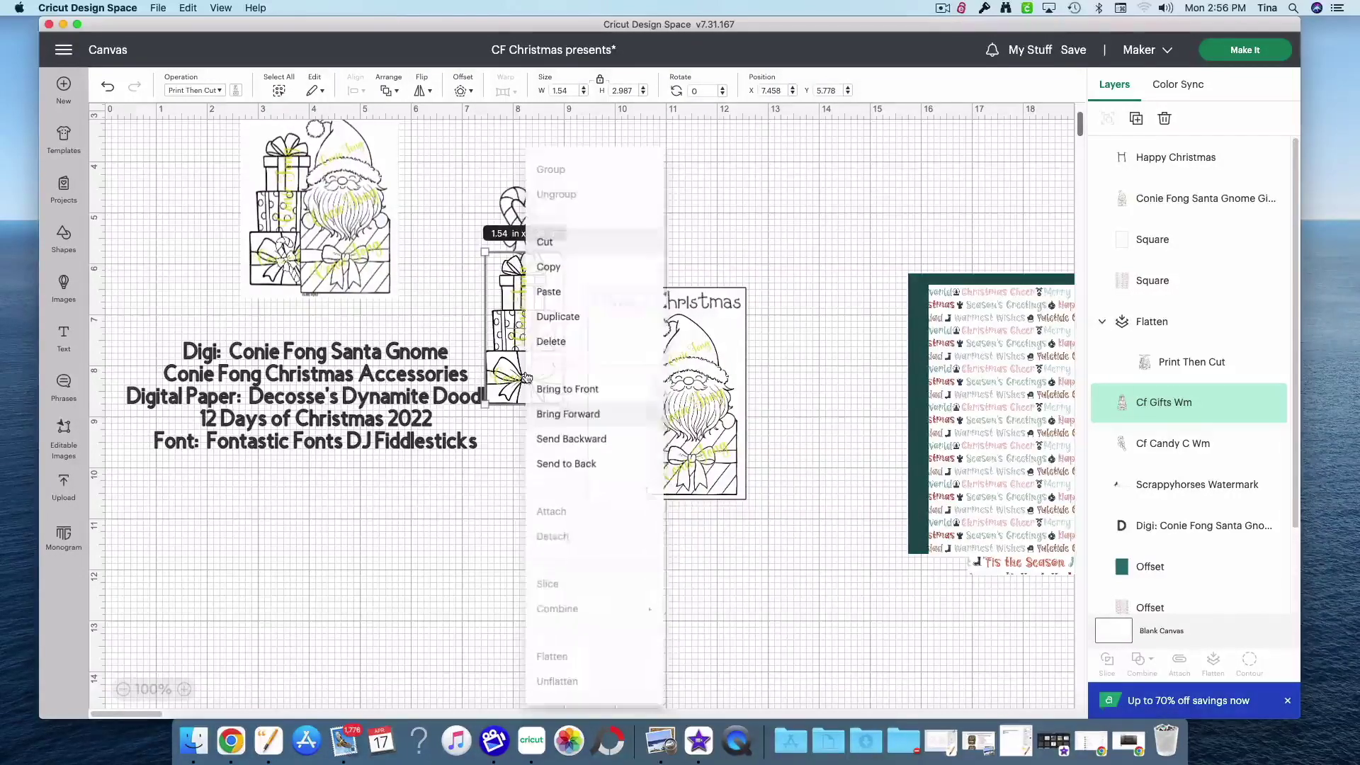
pyautogui.click(566, 395)
pyautogui.moveTo(531, 388); pyautogui.dragTo(635, 472)
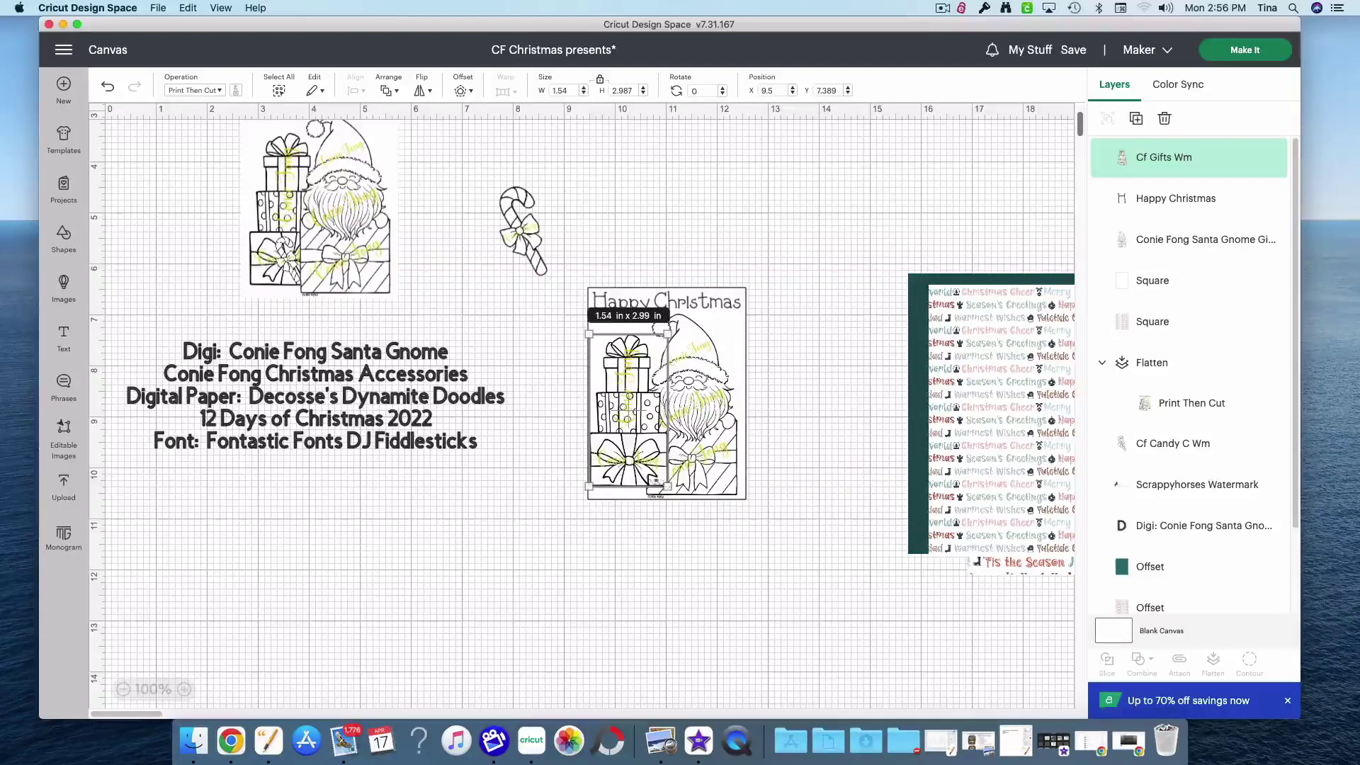
pyautogui.moveTo(646, 471); pyautogui.dragTo(649, 469)
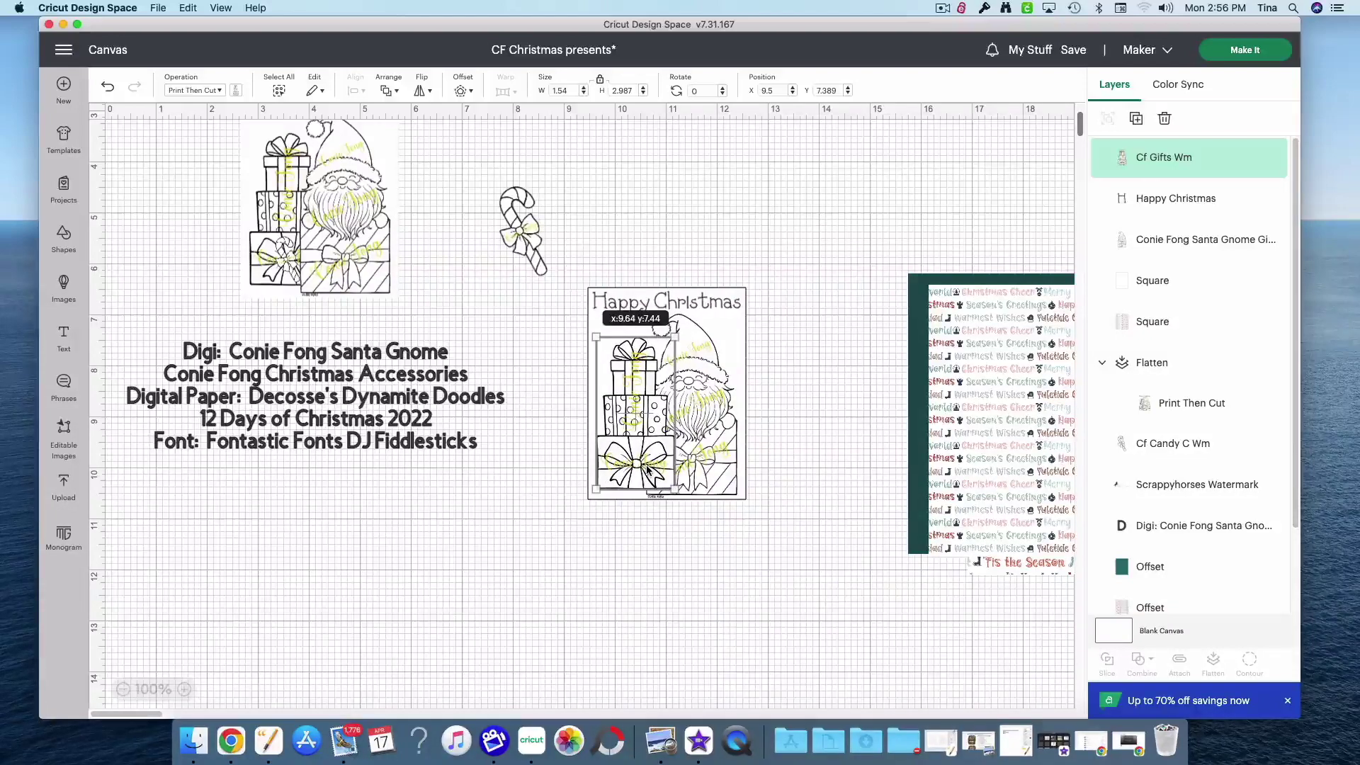
pyautogui.moveTo(647, 469); pyautogui.dragTo(645, 470)
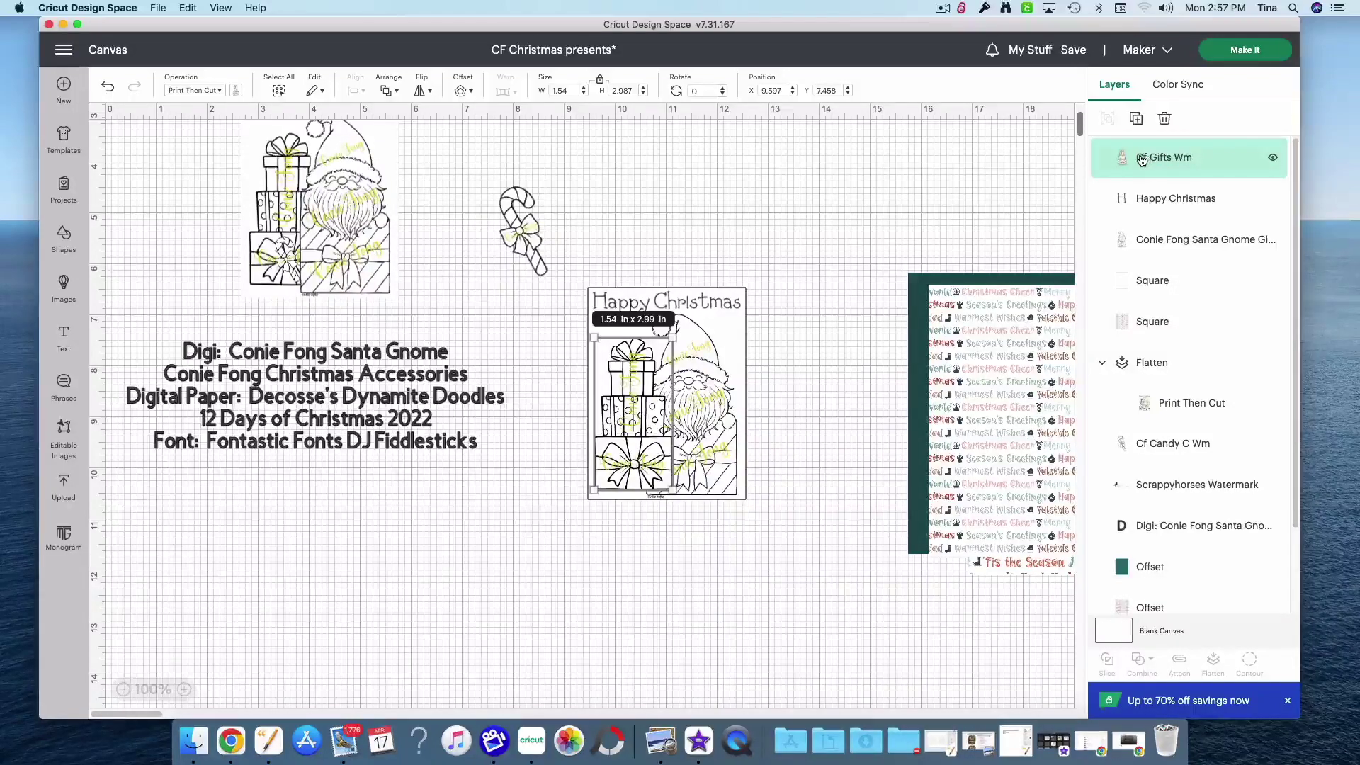
pyautogui.moveTo(1142, 165); pyautogui.dragTo(1138, 214)
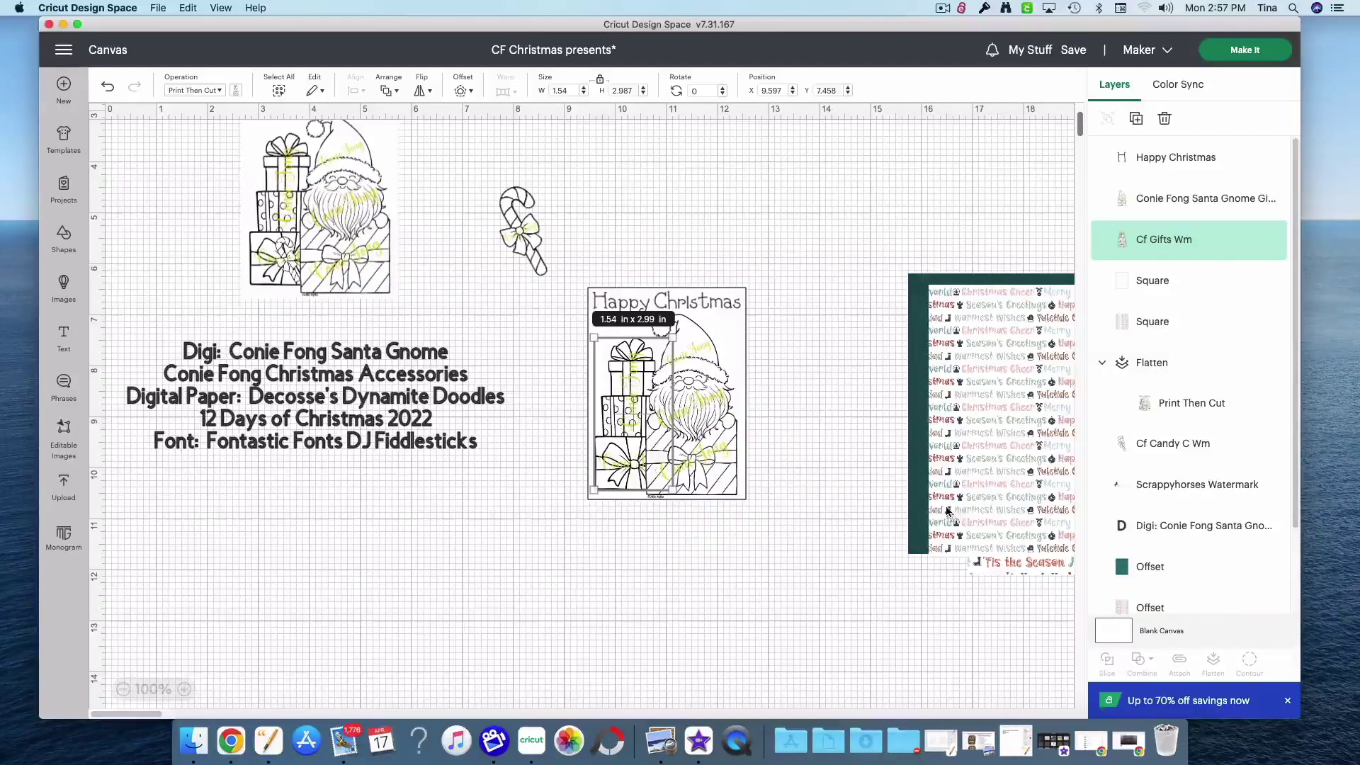
# Shrink the loose candy cane to about 0.46 x 0.91 in
pyautogui.click(520, 236)
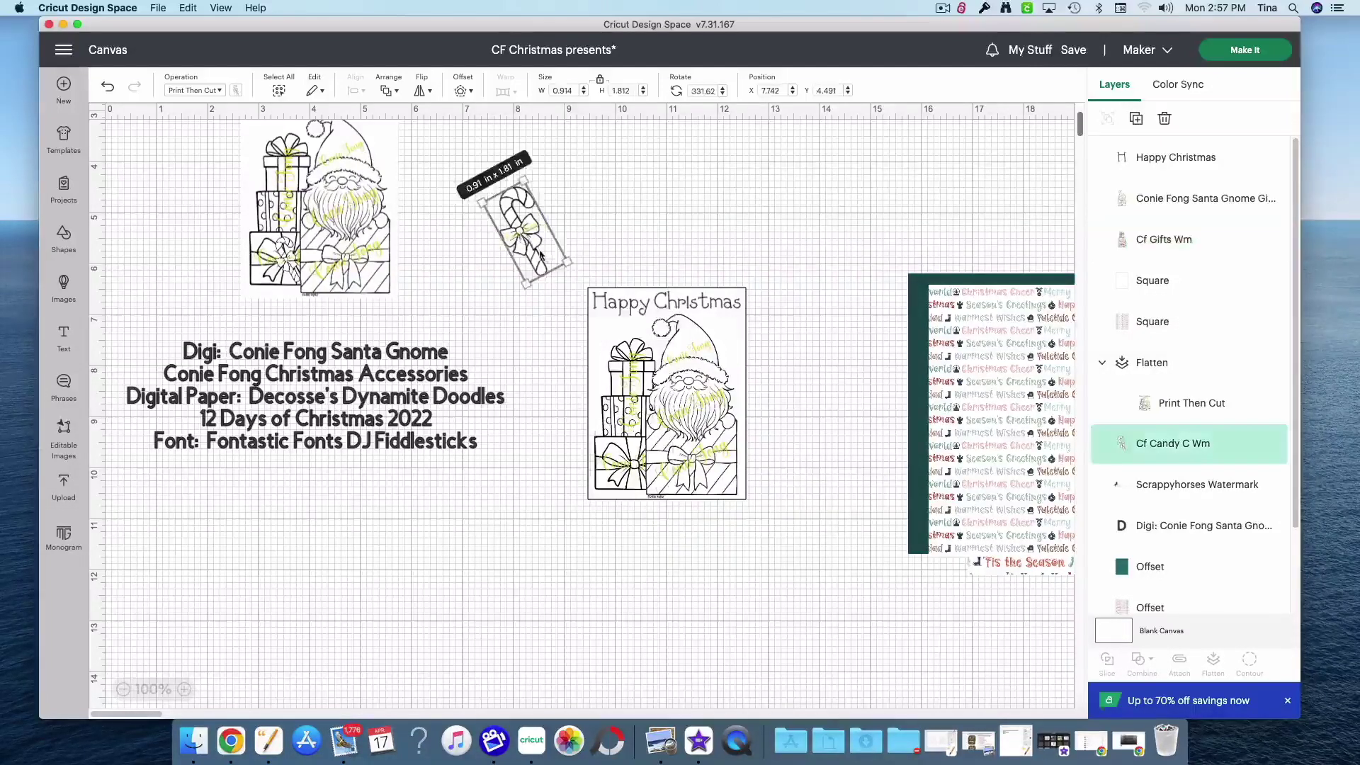
pyautogui.moveTo(563, 262); pyautogui.dragTo(526, 233)
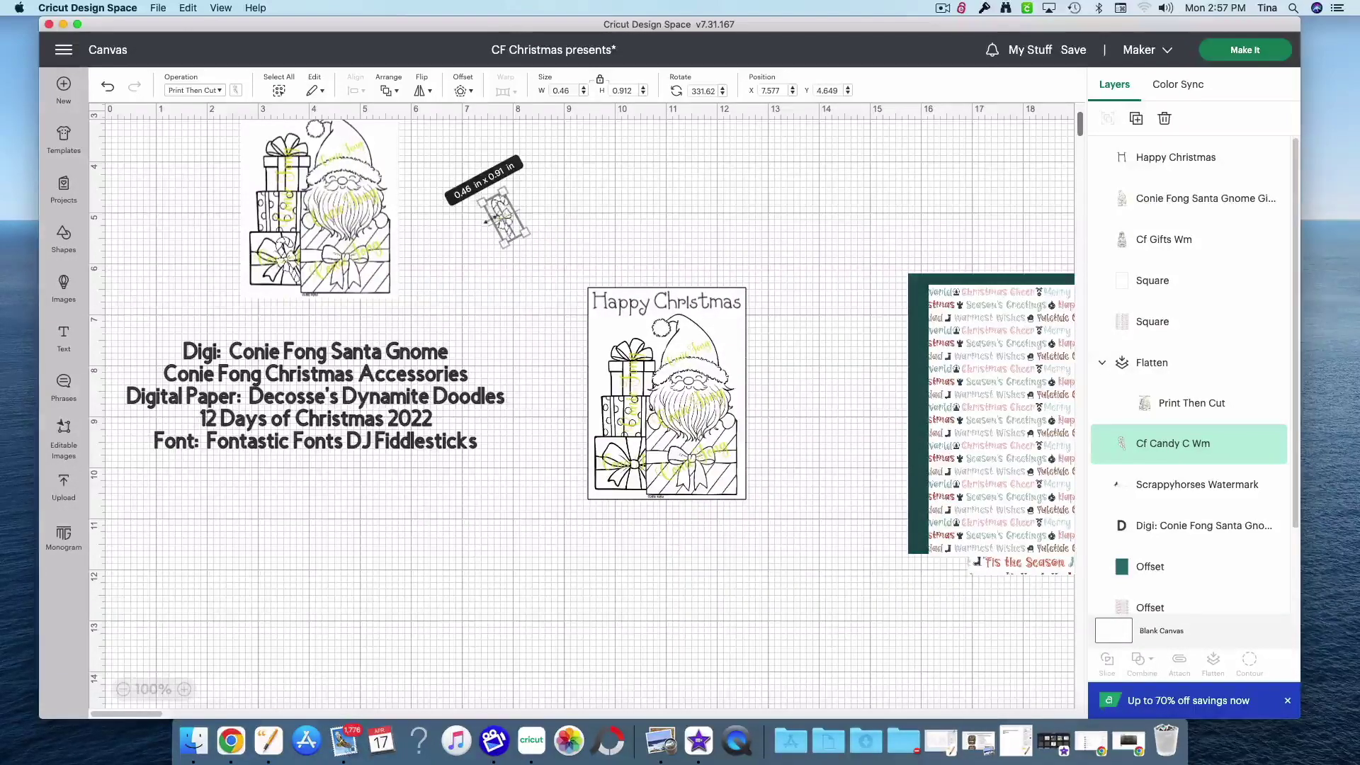
pyautogui.click(463, 241)
# Bring the candy cane to the front, place it over the bottom gift box, and order its layer between the gnome and the gifts
pyautogui.click(500, 220)
pyautogui.moveTo(501, 219); pyautogui.dragTo(540, 411)
pyautogui.rightClick(540, 410)
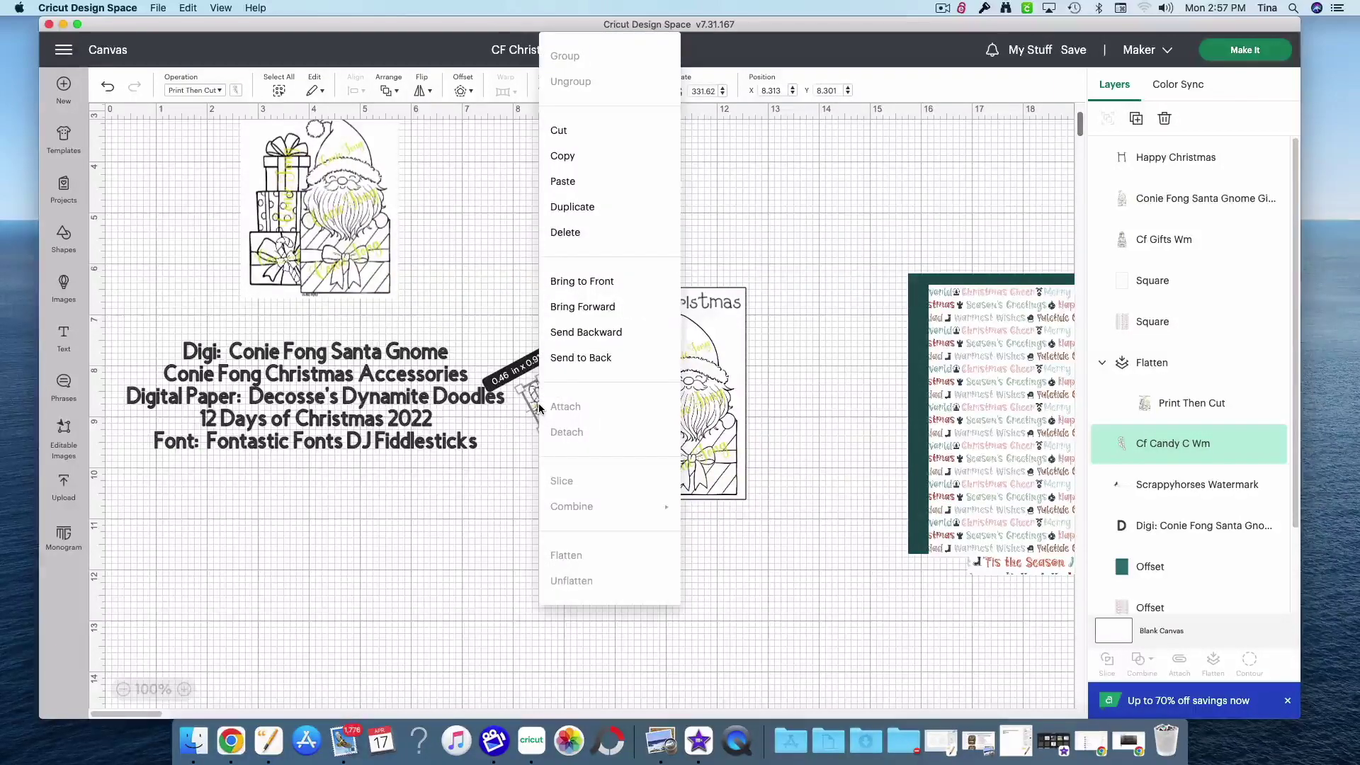
pyautogui.click(612, 283)
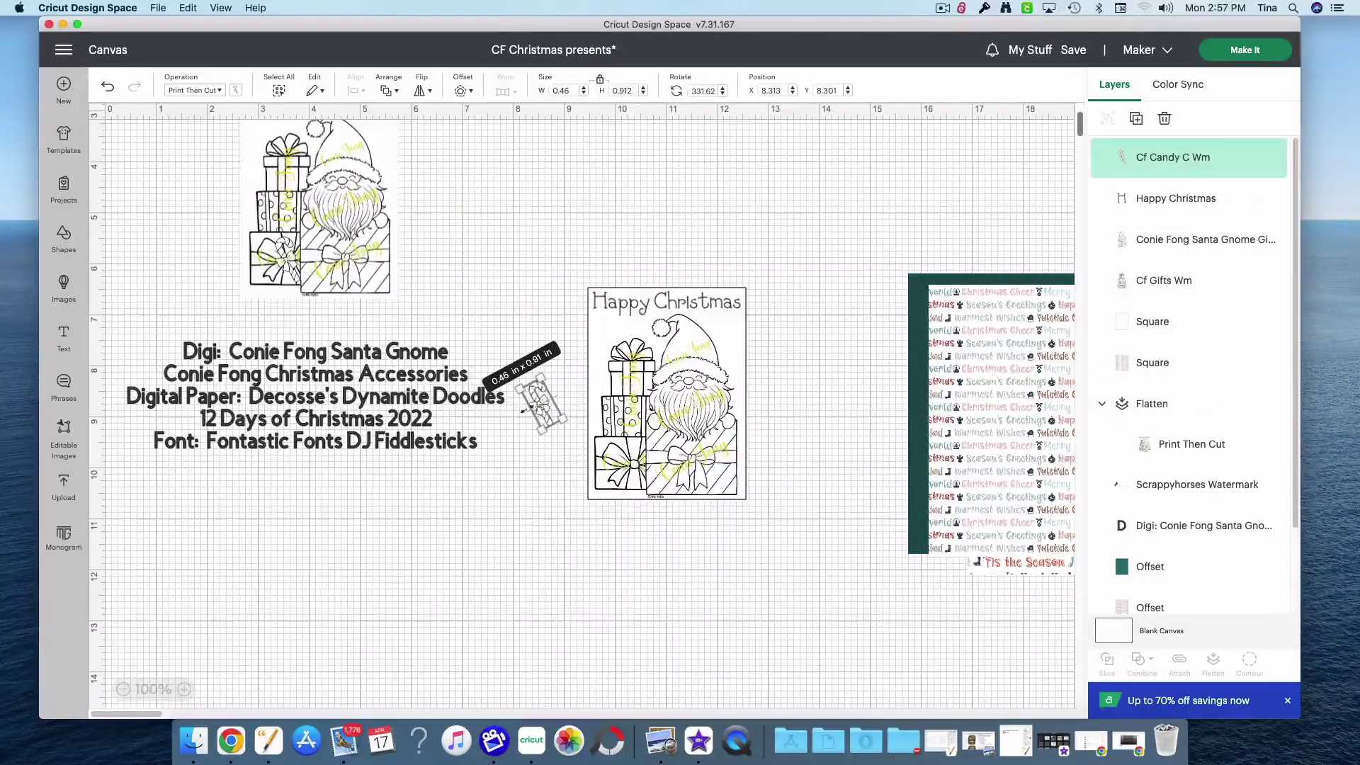
pyautogui.click(534, 439)
pyautogui.moveTo(539, 405); pyautogui.dragTo(635, 466)
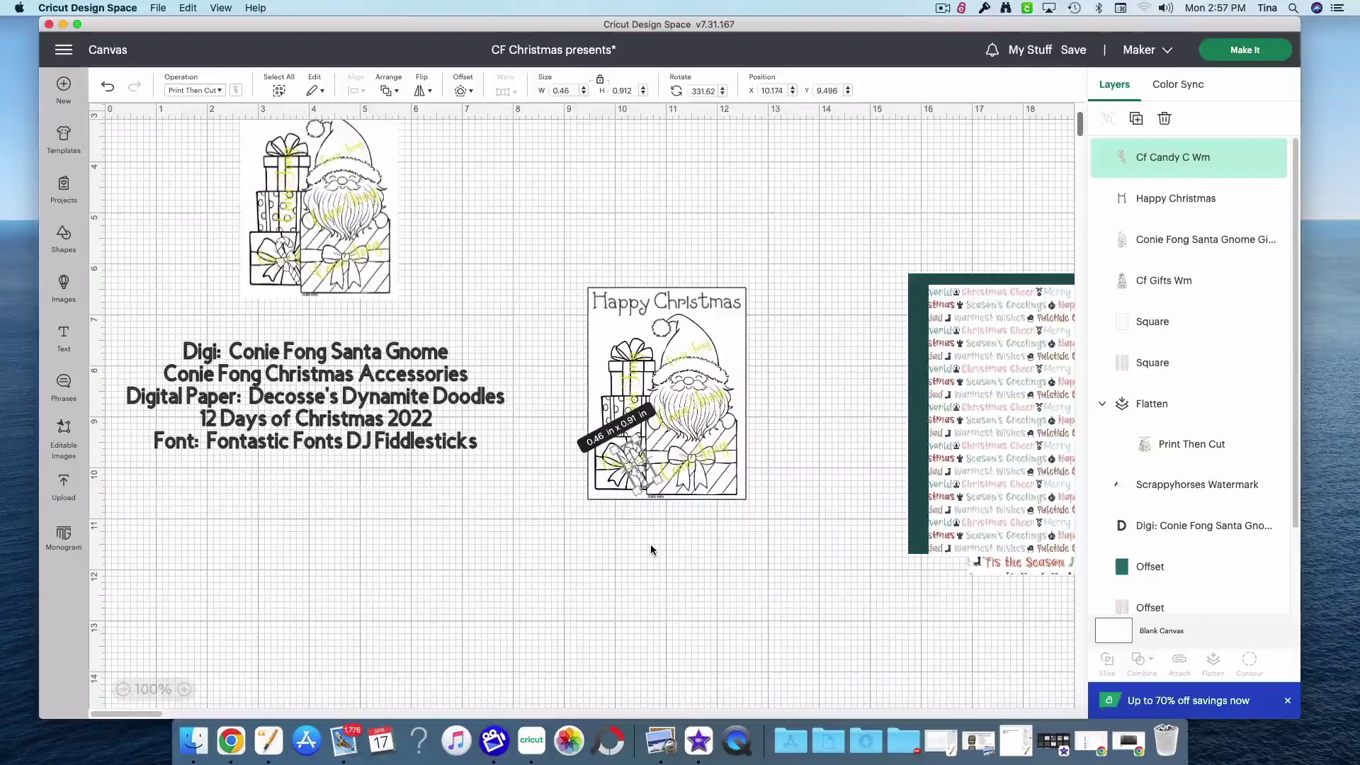
pyautogui.click(650, 546)
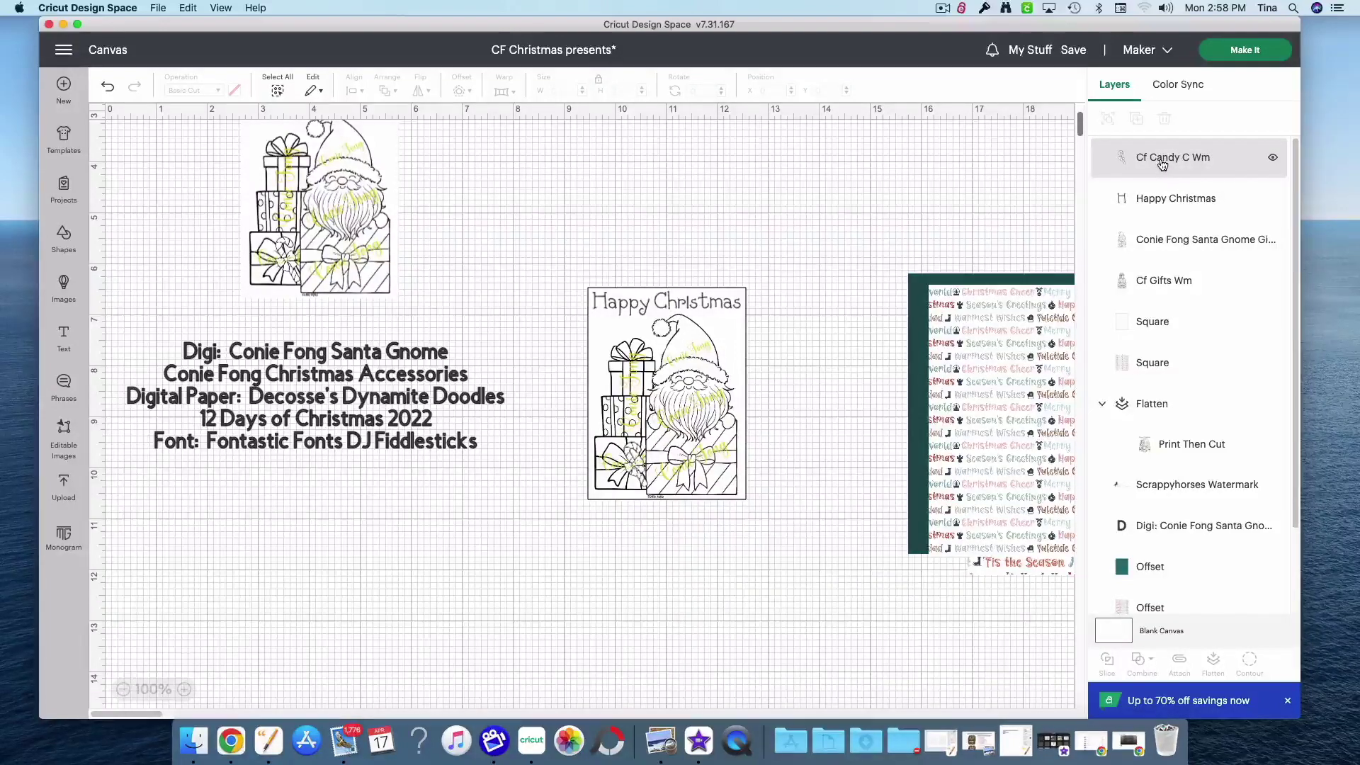
pyautogui.moveTo(1161, 164)
pyautogui.mouseDown()
pyautogui.moveTo(1153, 235)
pyautogui.moveTo(1154, 221)
pyautogui.mouseUp()
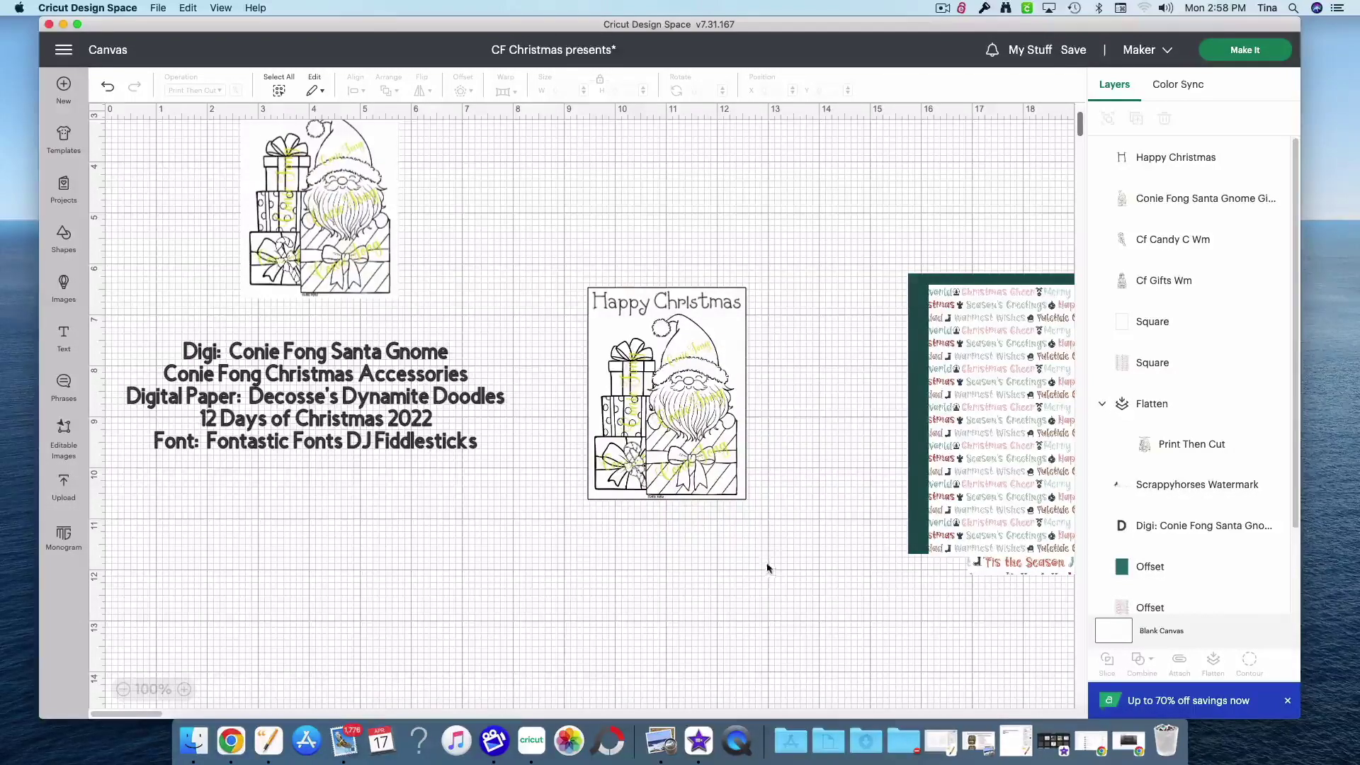
# Flatten the sentiment, gnome, candy cane, gifts and white panel into one Print Then Cut image
pyautogui.moveTo(772, 543); pyautogui.dragTo(547, 251)
pyautogui.click(1214, 668)
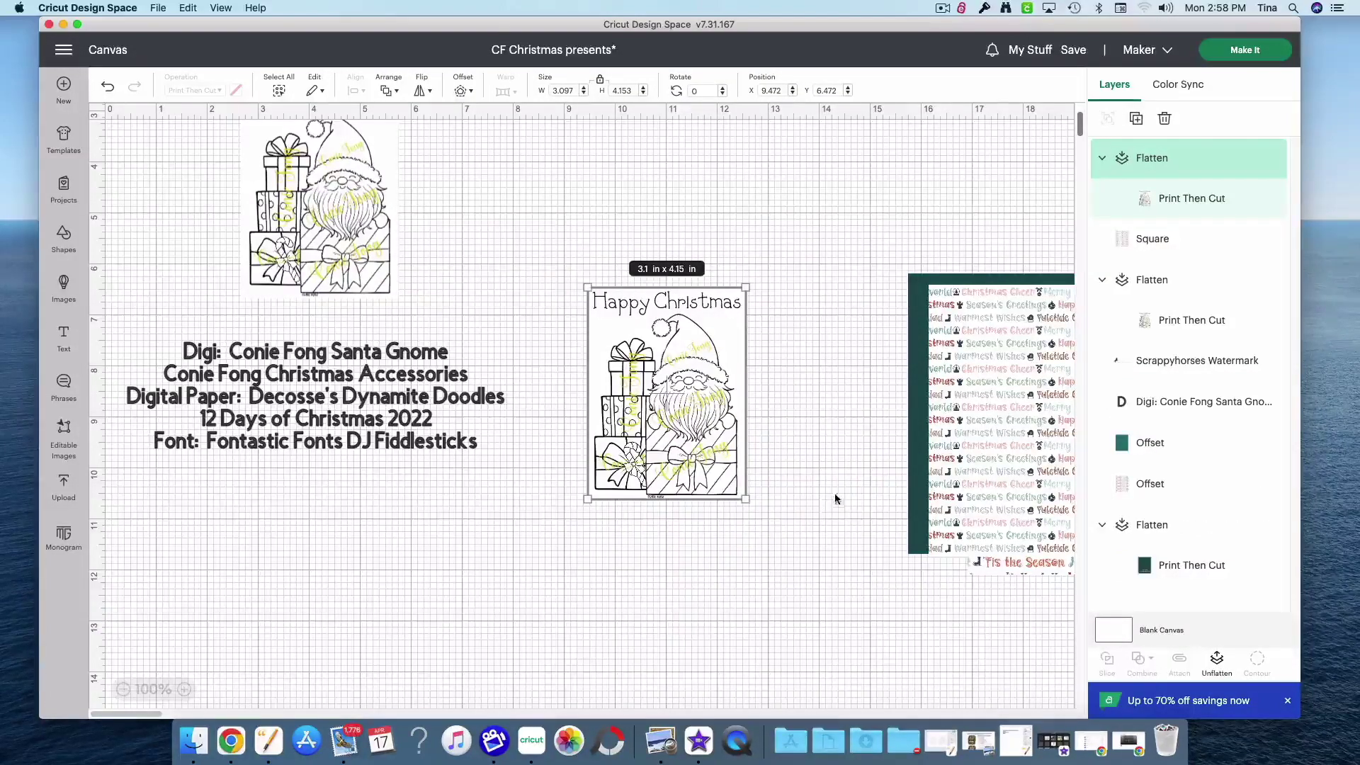
# Stack the patterned paper, teal mat and dark green card blank behind the flattened image, with the mat's layer directly beneath the image
pyautogui.moveTo(964, 508); pyautogui.dragTo(588, 470)
pyautogui.moveTo(979, 487); pyautogui.dragTo(835, 481)
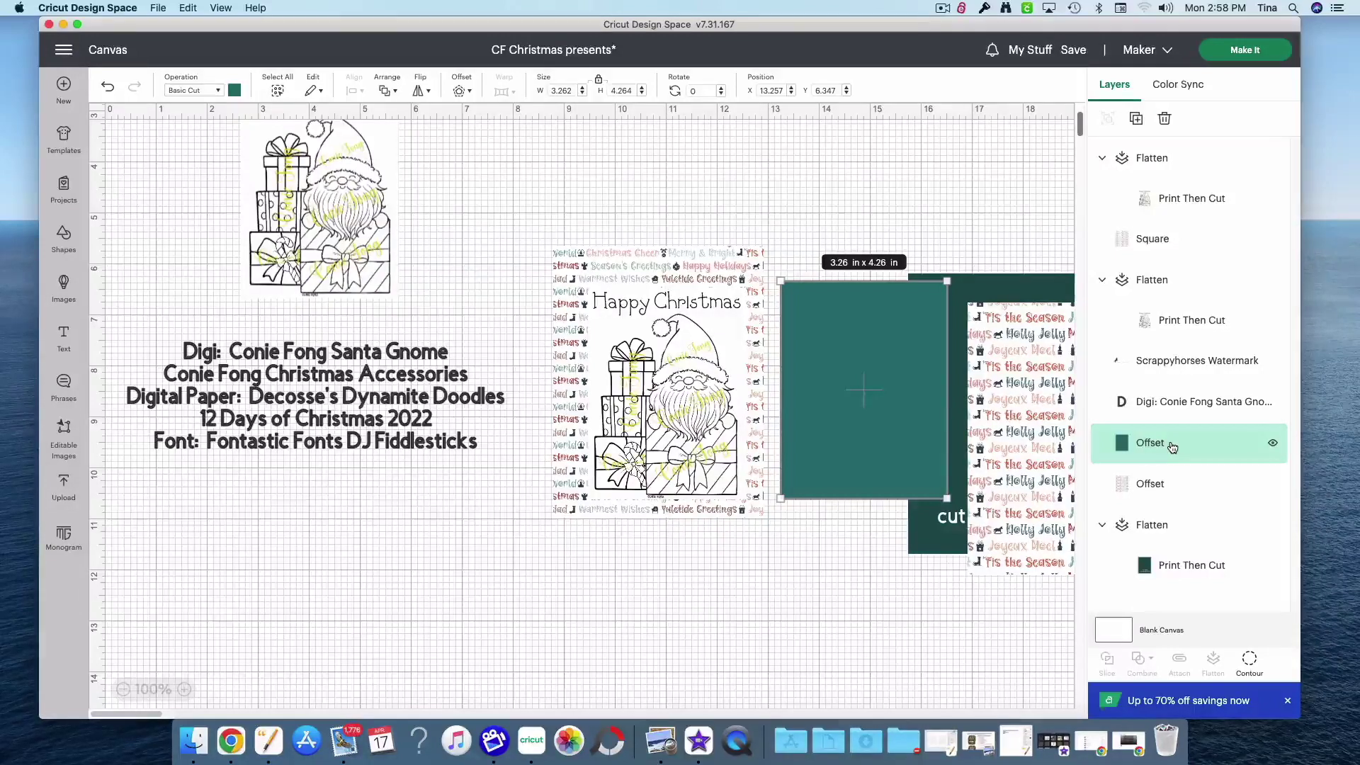
pyautogui.moveTo(1172, 446); pyautogui.dragTo(1144, 228)
pyautogui.moveTo(858, 374); pyautogui.dragTo(663, 377)
pyautogui.moveTo(921, 428); pyautogui.dragTo(580, 398)
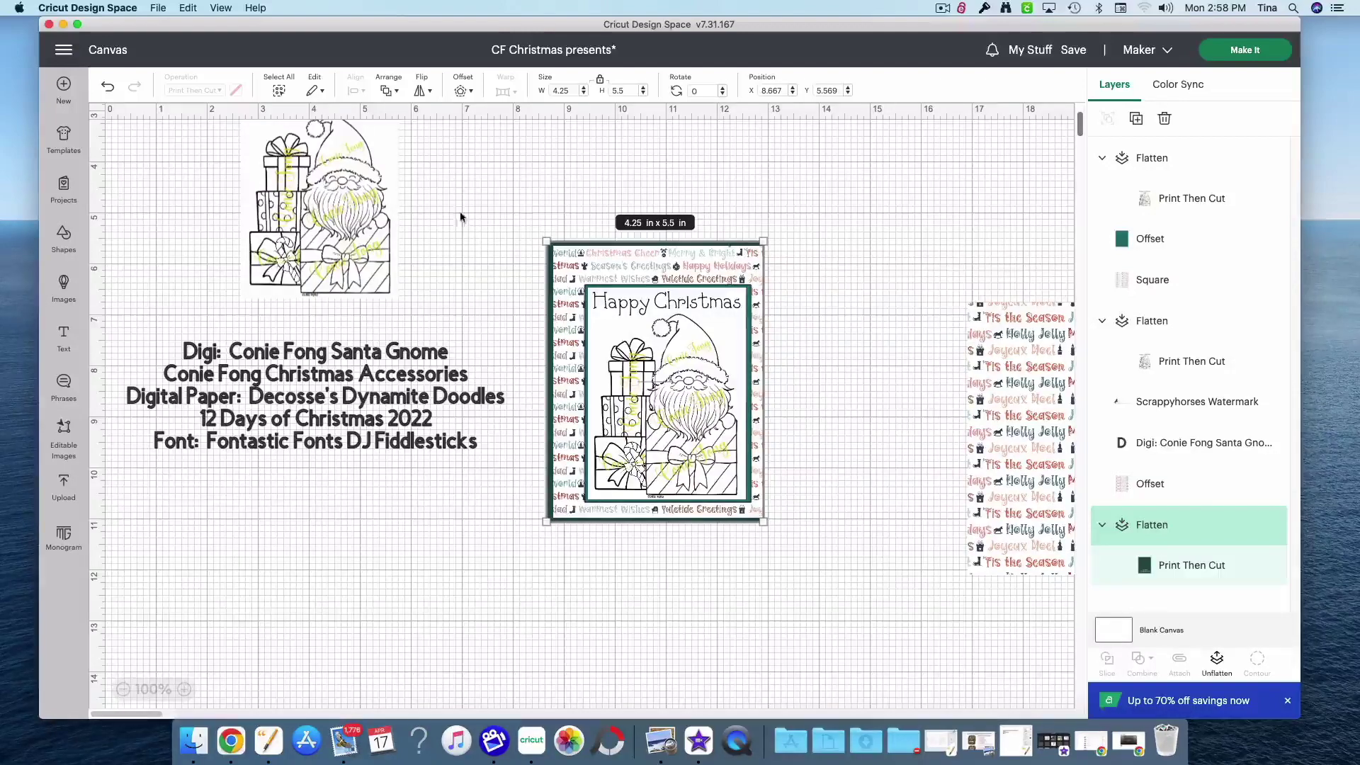